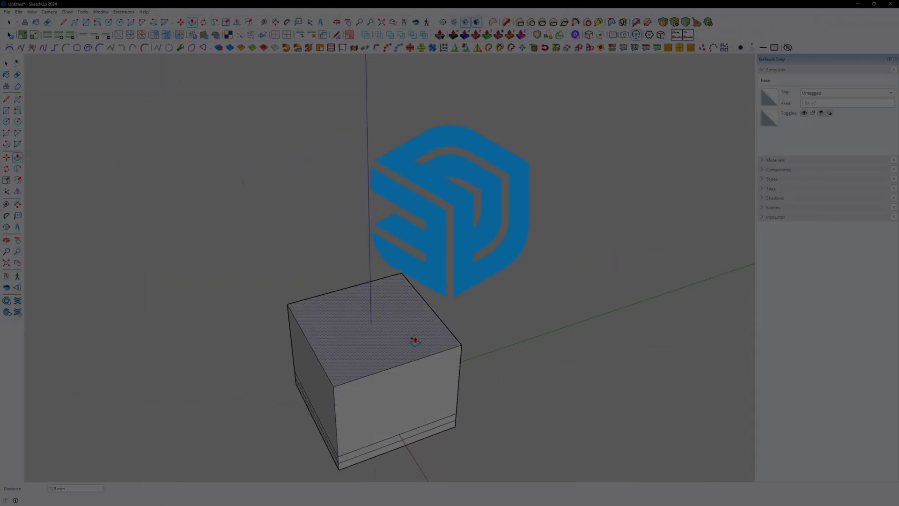
# Offset the edges of the box's top face inward to outline the wall thickness
pyautogui.click(438, 349)
pyautogui.scroll(3, 439, 349)
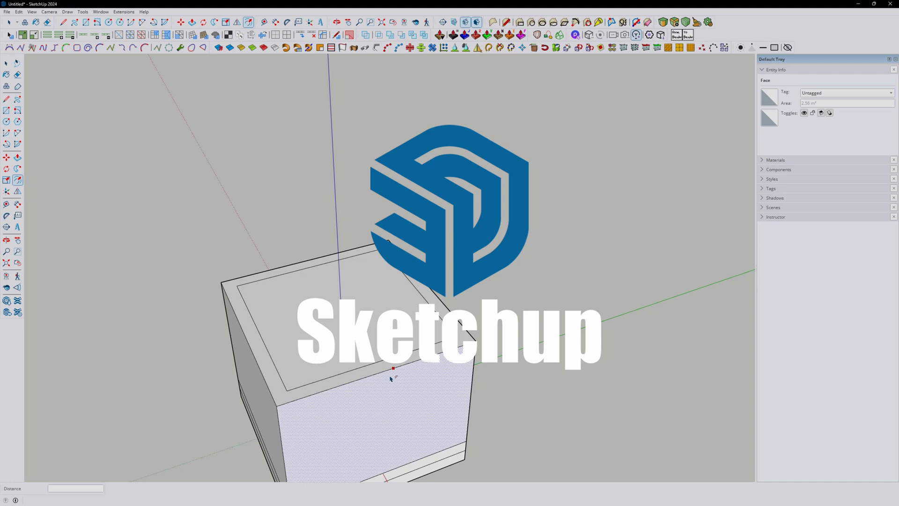
pyautogui.moveTo(391, 374); pyautogui.dragTo(390, 395, button='middle')
pyautogui.moveTo(322, 407); pyautogui.dragTo(410, 358, button='middle')
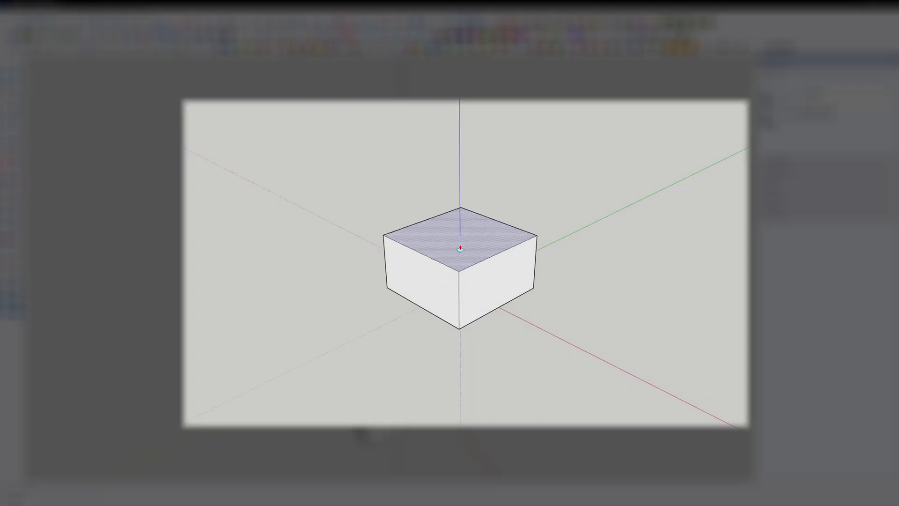
# Push/Pull the box's top face upward, and raise it again as a new stacked section that keeps the dividing edges
pyautogui.moveTo(458, 247); pyautogui.dragTo(460, 228)
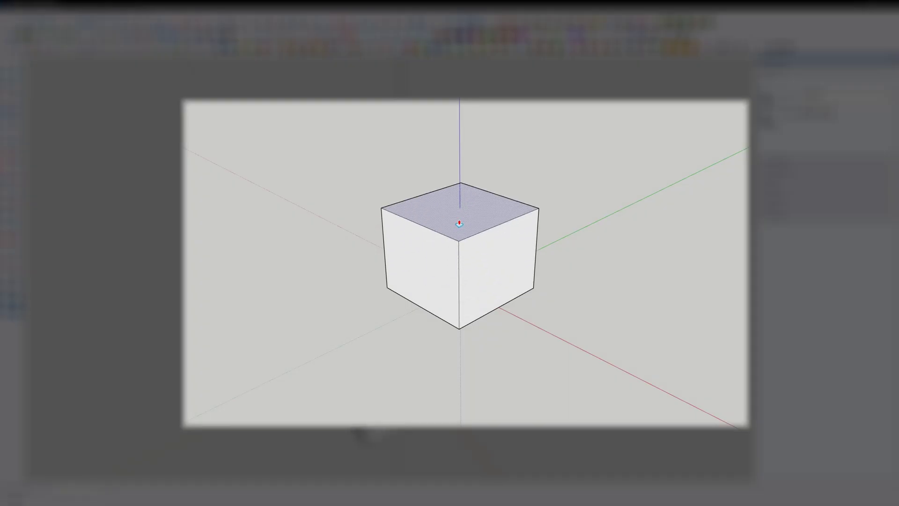
pyautogui.click(460, 226)
pyautogui.press('ctrl')
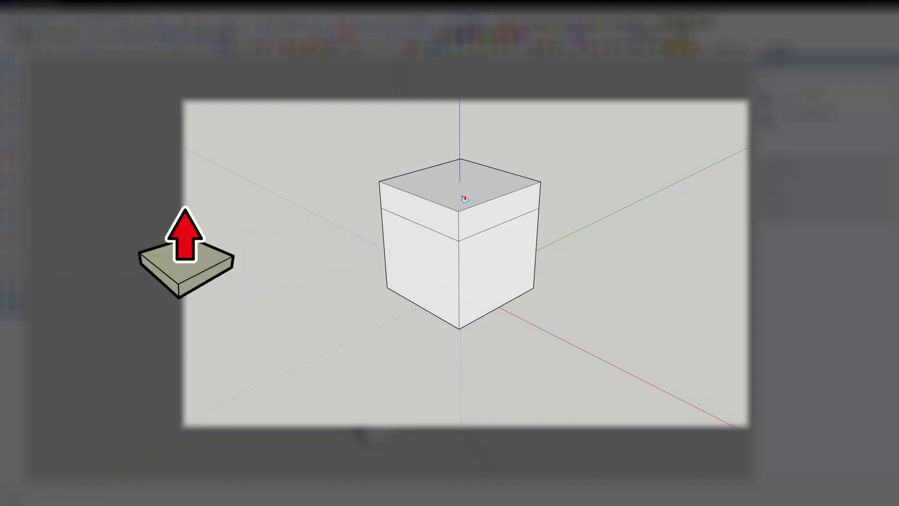
# Offset the edges of the lower section's front face inward to outline a smaller rectangle
pyautogui.moveTo(486, 259); pyautogui.dragTo(435, 213, button='middle')
pyautogui.press('space')
pyautogui.click(531, 287)
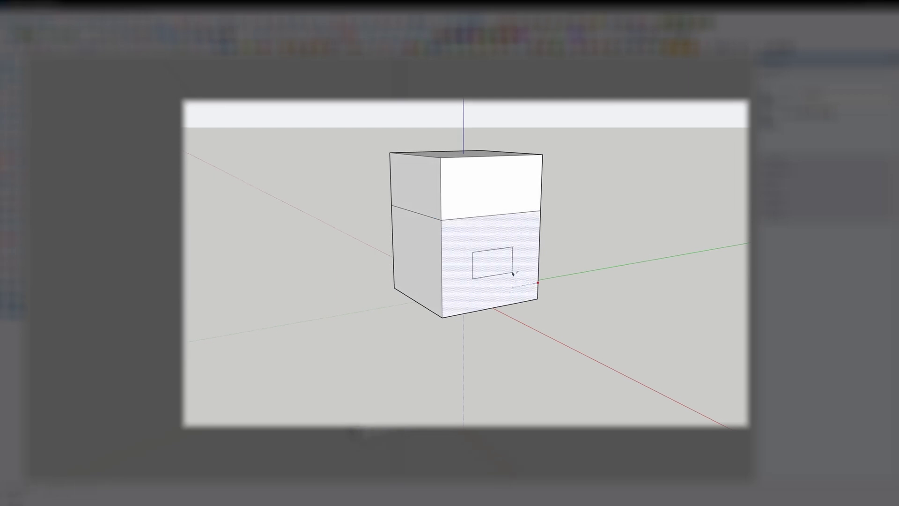
pyautogui.click(521, 281)
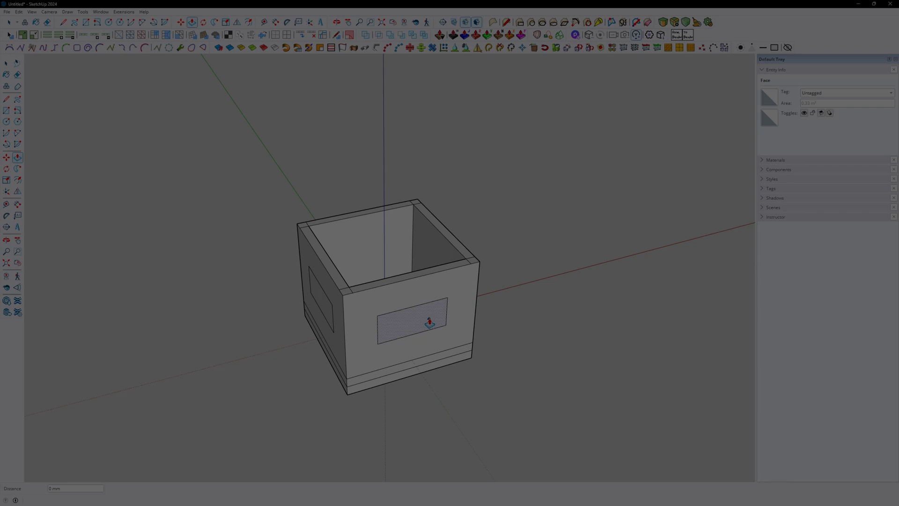
# Copy the square face straight up the blue axis, about 2352 mm, so it floats above the walls with window openings
pyautogui.moveTo(462, 279); pyautogui.dragTo(420, 317, button='middle')
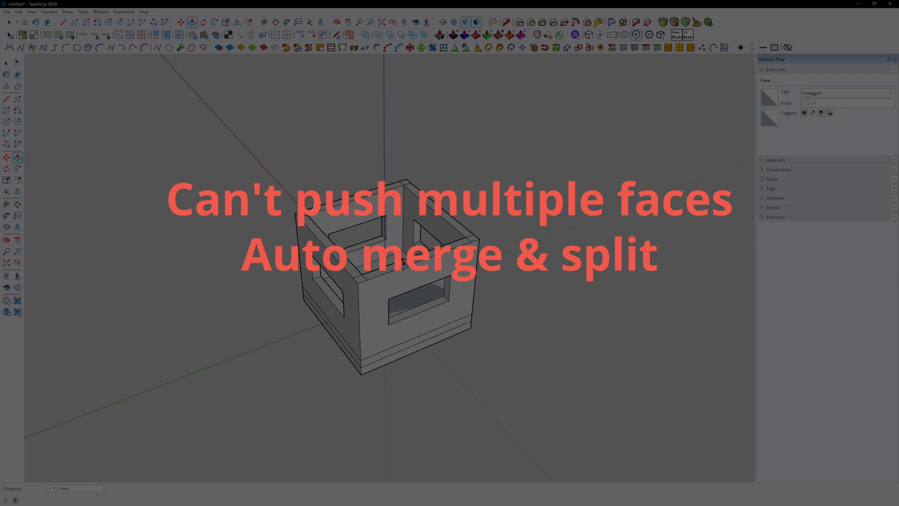
pyautogui.moveTo(417, 278); pyautogui.dragTo(409, 198, button='middle')
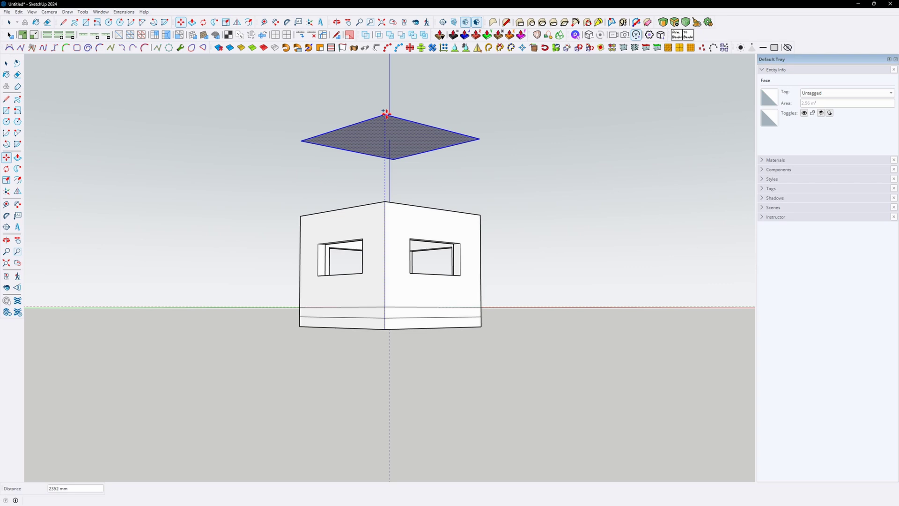
pyautogui.click(386, 110)
pyautogui.moveTo(386, 110); pyautogui.dragTo(437, 310, button='middle')
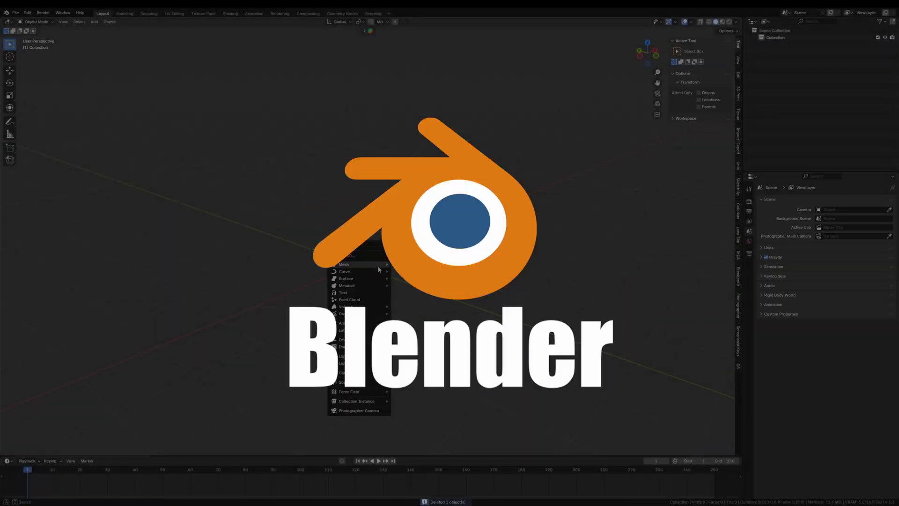
# Switch to Blender, add a mesh cube to the empty scene and enter Edit Mode
pyautogui.click(398, 271)
pyautogui.press('Tab')
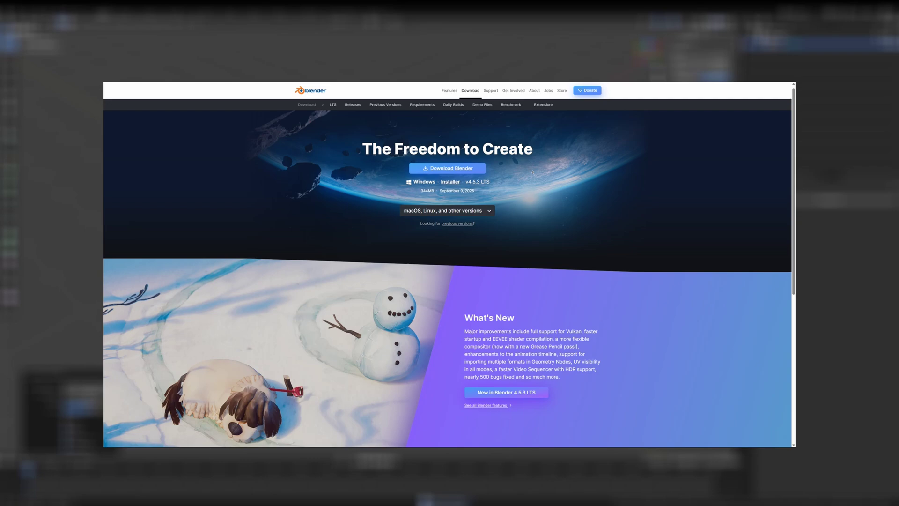
# Look through the Blender download page, including the What's New and Go Experimental sections
pyautogui.scroll(-3, 533, 172)
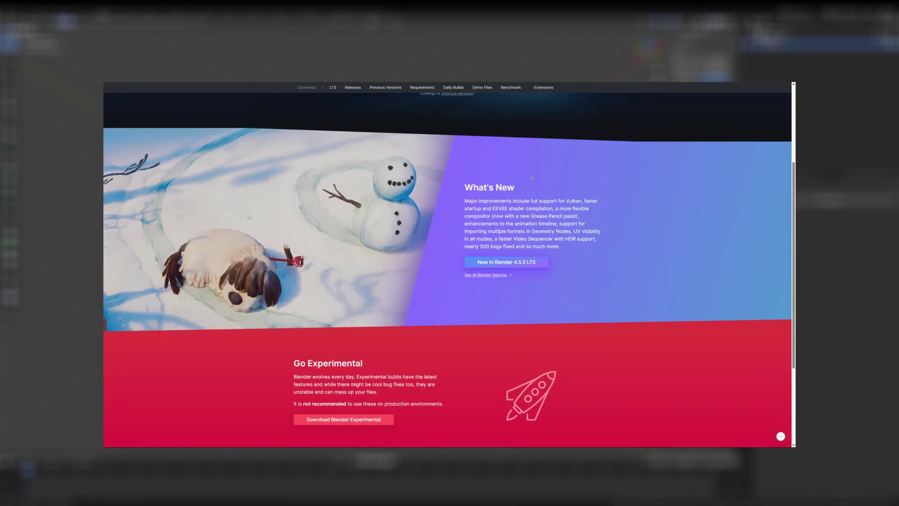
pyautogui.scroll(-2, 532, 179)
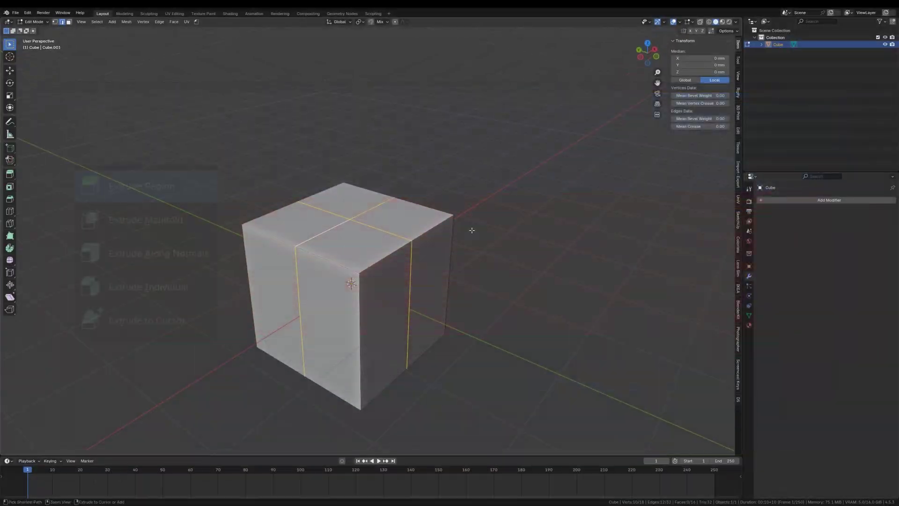
# Bevel the cube's two crossing edge loops with one segment and an offset of about 859 mm
pyautogui.hotkey('ctrl', 'b')
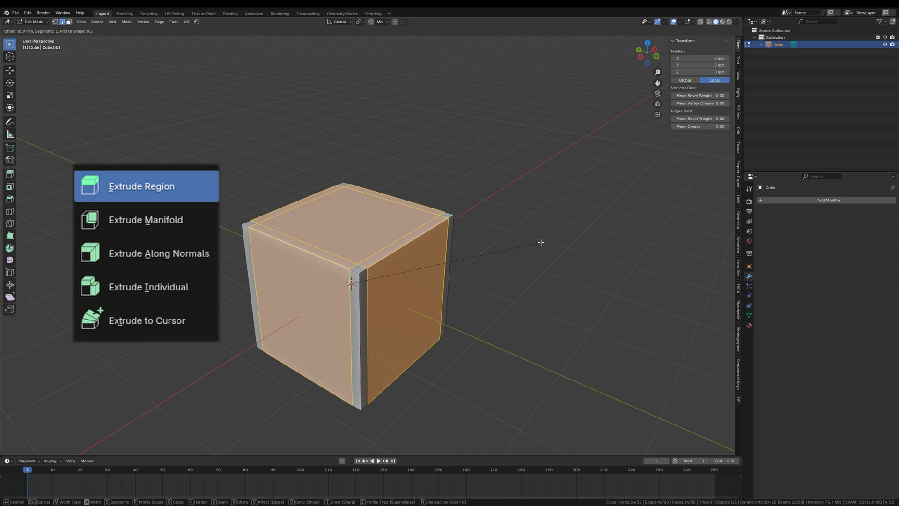
pyautogui.click(541, 242)
pyautogui.click(540, 241)
pyautogui.moveTo(416, 325); pyautogui.dragTo(403, 352, button='middle')
# Extrude the cube's large inner top face down about 1275 mm, and move it about 548 mm further down to hollow the box
pyautogui.press('3')
pyautogui.click(351, 268)
pyautogui.moveTo(382, 303); pyautogui.dragTo(400, 243, button='middle')
pyautogui.press('e')
pyautogui.click(422, 321)
pyautogui.hotkey('alt', 'z')
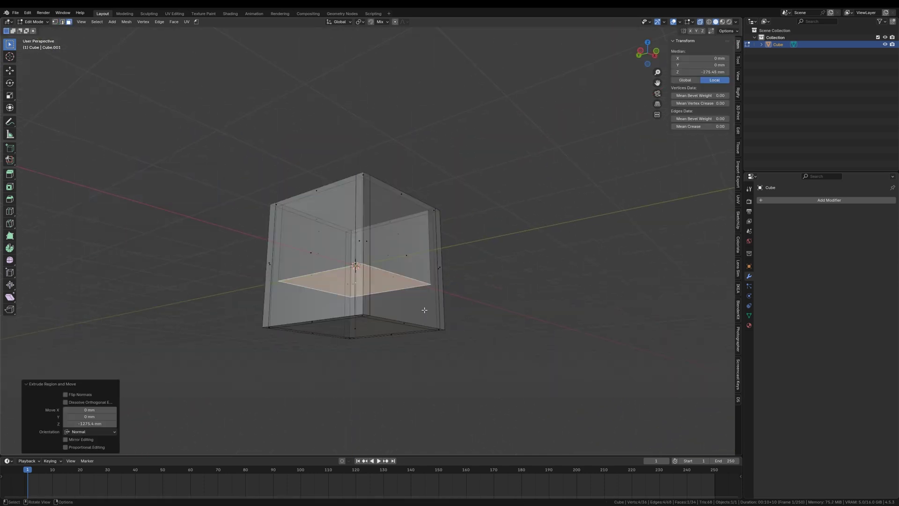
pyautogui.click(430, 323)
pyautogui.hotkey('alt', 'z')
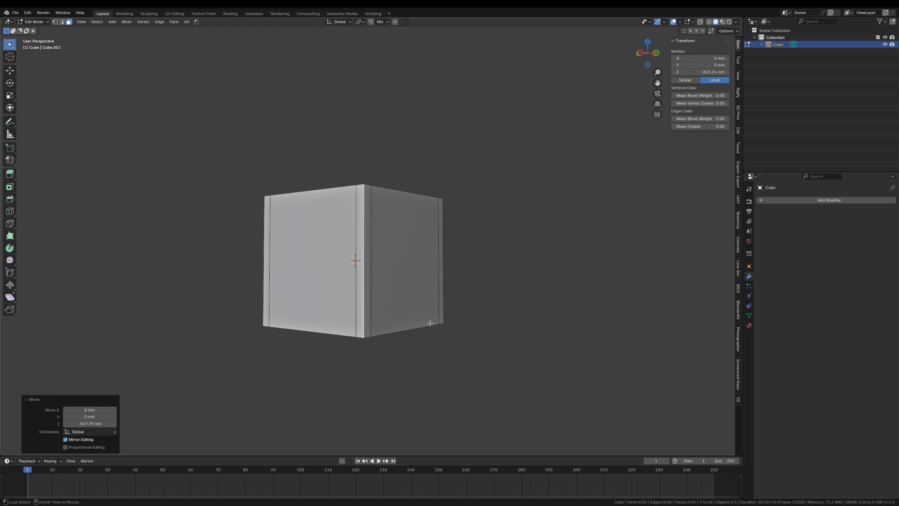
# Add a horizontal edge loop around the box's lower walls and bevel it into a narrow band
pyautogui.click(379, 304)
pyautogui.hotkey('ctrl', 'g')
pyautogui.hotkey('ctrl', 'b')
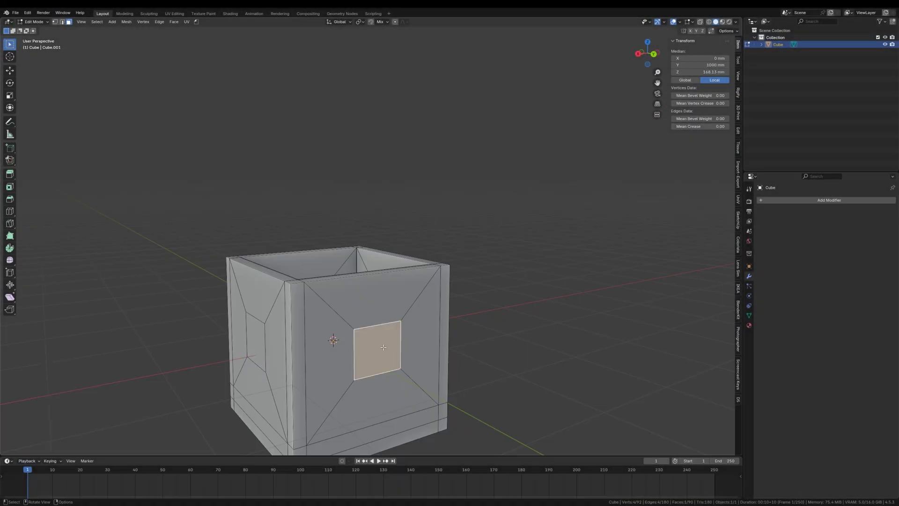
# Select the inset face and its matching inner face on the front wall, and bridge them into a window opening
pyautogui.hotkey('alt', 'z')
pyautogui.hotkey('alt', 'z')
pyautogui.rightClick(386, 348)
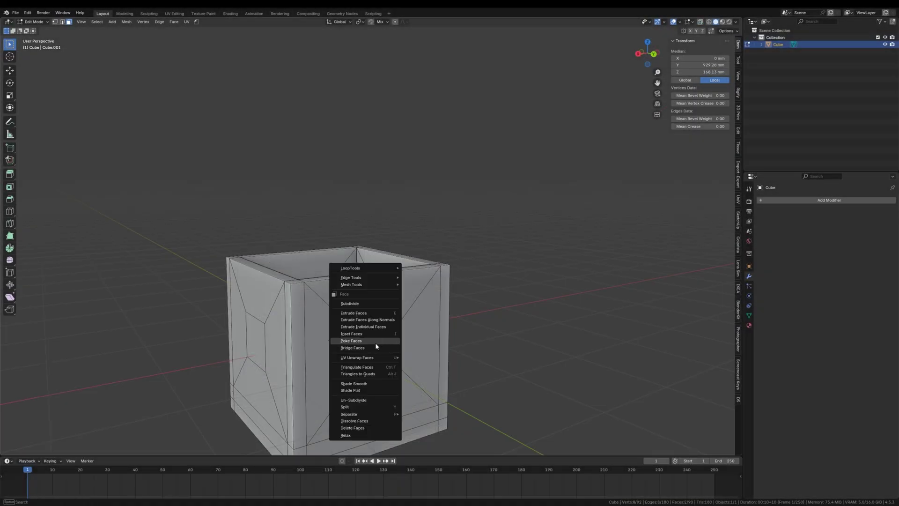
pyautogui.click(375, 346)
pyautogui.moveTo(375, 347); pyautogui.dragTo(367, 338, button='middle')
# Select the outer and inner inset faces of another wall and bridge them into a second window opening
pyautogui.click(324, 314)
pyautogui.moveTo(324, 314); pyautogui.dragTo(485, 325, button='middle')
pyautogui.keyDown('shift'); pyautogui.click(397, 318); pyautogui.keyUp('shift')
pyautogui.rightClick(395, 318)
pyautogui.click(396, 317)
pyautogui.moveTo(395, 317); pyautogui.dragTo(397, 317, button='middle')
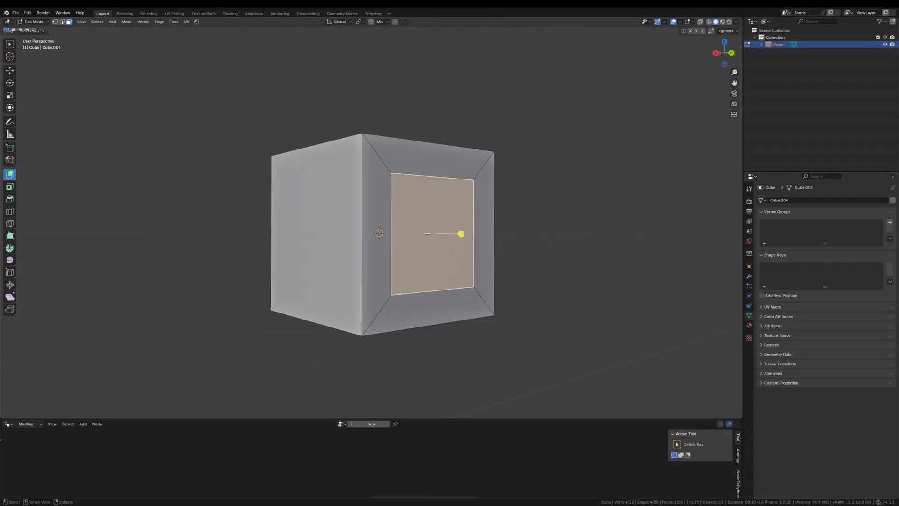
# Extrude the inset side face of the plain cube inward
pyautogui.moveTo(460, 235); pyautogui.dragTo(440, 252)
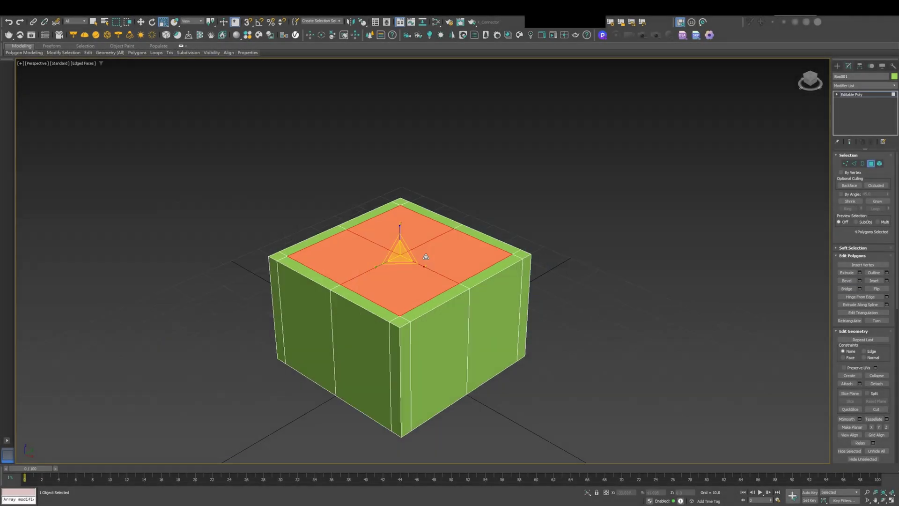
# In 3ds Max, clone the selected square of polygons above the open box with Clone To Element
pyautogui.keyDown('alt'); pyautogui.moveTo(496, 338); pyautogui.dragTo(394, 263, button='middle'); pyautogui.keyUp('alt')
pyautogui.click(346, 261)
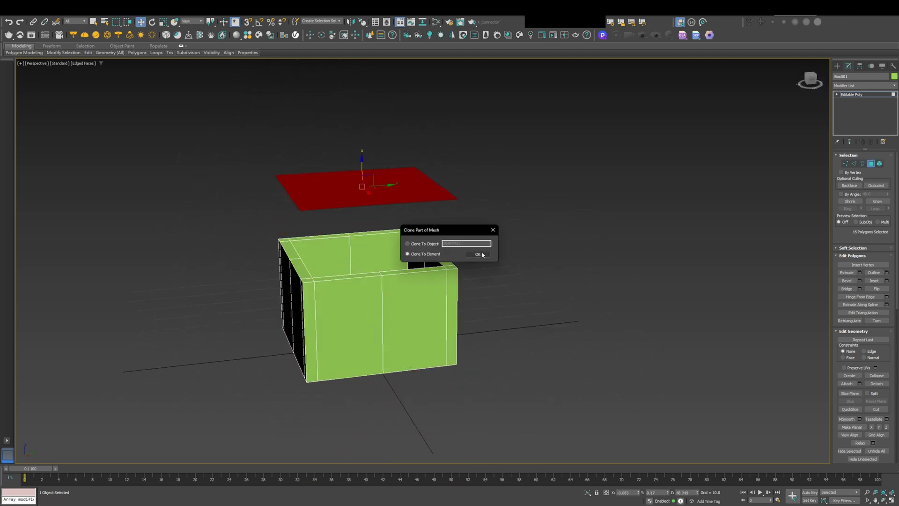
pyautogui.click(483, 255)
pyautogui.moveTo(438, 344)
pyautogui.keyDown('alt'); pyautogui.mouseDown(button='middle')
pyautogui.moveTo(444, 309)
pyautogui.moveTo(448, 352)
pyautogui.mouseUp(button='middle'); pyautogui.keyUp('alt')
pyautogui.moveTo(447, 351); pyautogui.dragTo(447, 430, button='middle')
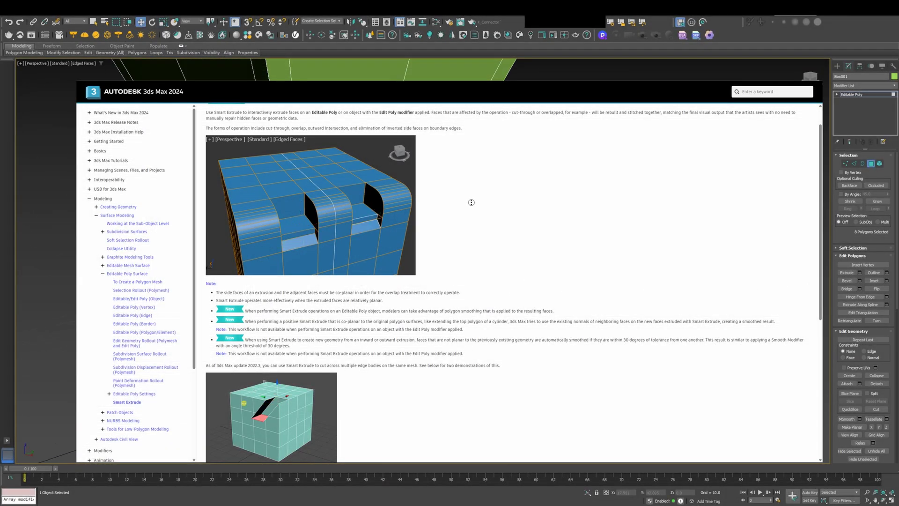
# Read the Smart Extrude help page, examining its notes, demonstrations and usage instructions
pyautogui.scroll(-1, 471, 203)
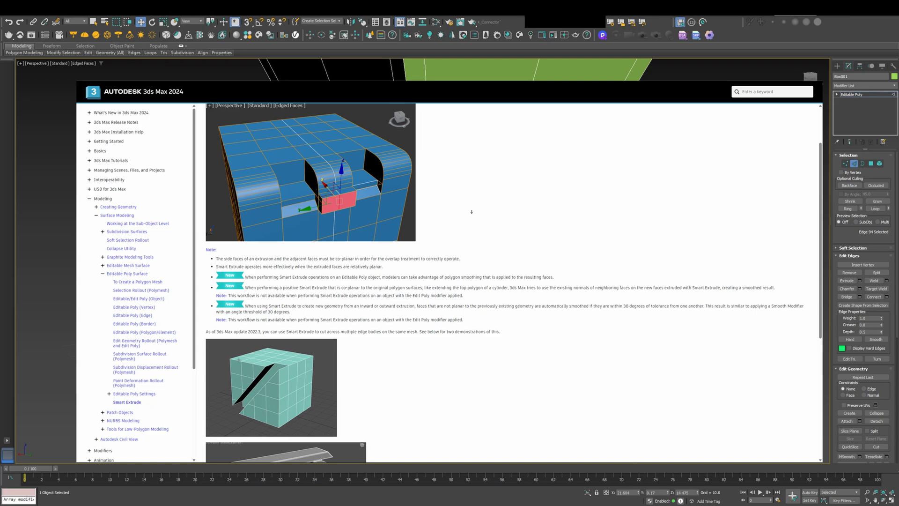
pyautogui.scroll(-3, 471, 212)
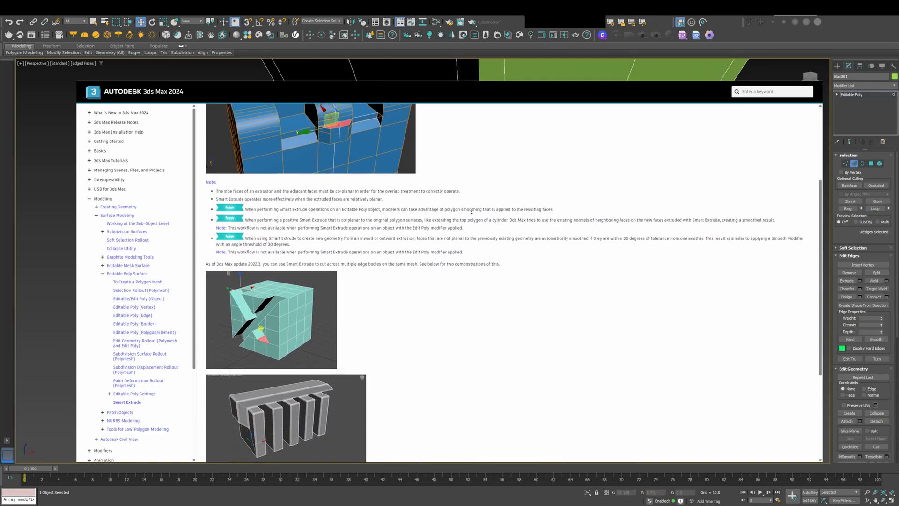
pyautogui.scroll(-3, 471, 212)
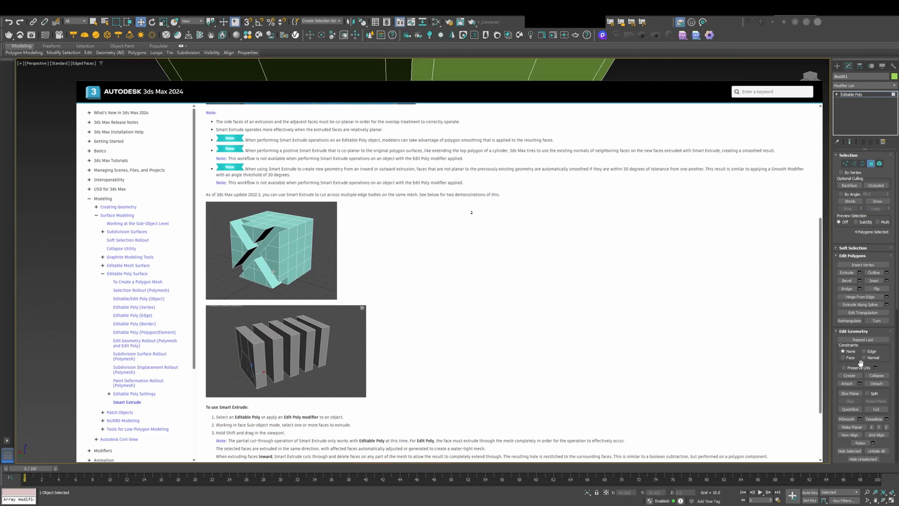
pyautogui.scroll(-4, 471, 213)
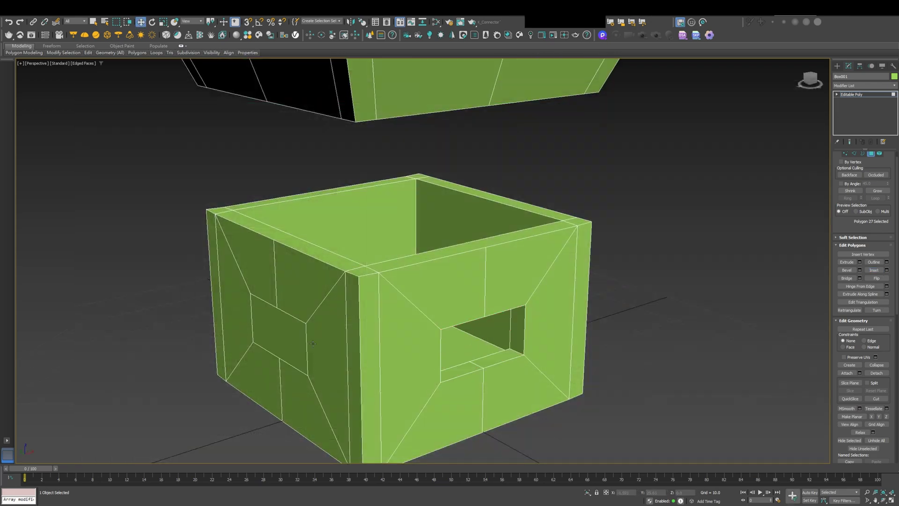
# Cut a window opening through the adjoining wall at its inset rectangular polygon
pyautogui.keyDown('alt'); pyautogui.moveTo(313, 344); pyautogui.dragTo(319, 262, button='middle'); pyautogui.keyUp('alt')
pyautogui.click(287, 349)
pyautogui.press('Delete')
pyautogui.click(474, 217)
pyautogui.keyDown('alt'); pyautogui.moveTo(477, 324); pyautogui.dragTo(412, 202, button='middle'); pyautogui.keyUp('alt')
# Select all nine polygons on the box's underside and extrude them downward twice to form two base bands
pyautogui.click(420, 312)
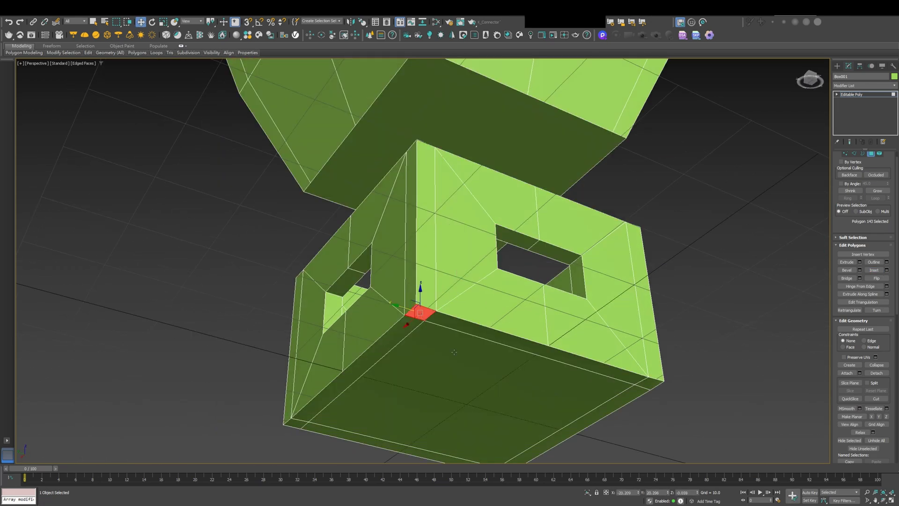
pyautogui.moveTo(421, 313); pyautogui.dragTo(408, 226, button='middle')
pyautogui.keyDown('ctrl'); pyautogui.click(630, 306); pyautogui.keyUp('ctrl')
pyautogui.click(289, 350)
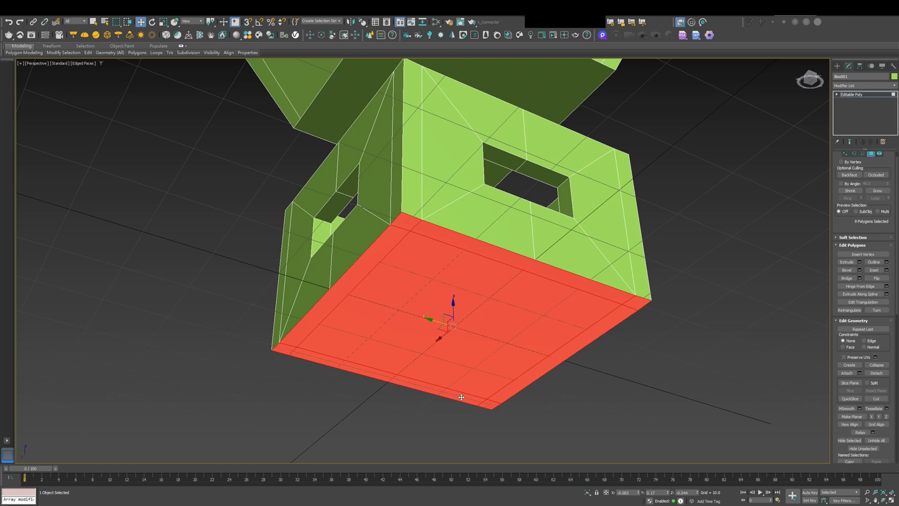
pyautogui.keyDown('shift'); pyautogui.moveTo(453, 309); pyautogui.dragTo(453, 324); pyautogui.keyUp('shift')
pyautogui.keyDown('alt'); pyautogui.moveTo(453, 324); pyautogui.dragTo(462, 352, button='middle'); pyautogui.keyUp('alt')
pyautogui.keyDown('shift'); pyautogui.moveTo(454, 327); pyautogui.dragTo(454, 344); pyautogui.keyUp('shift')
pyautogui.keyDown('alt'); pyautogui.moveTo(453, 344); pyautogui.dragTo(468, 398, button='middle'); pyautogui.keyUp('alt')
pyautogui.moveTo(455, 335); pyautogui.dragTo(455, 329)
pyautogui.keyDown('alt'); pyautogui.moveTo(455, 329); pyautogui.dragTo(445, 342, button='middle'); pyautogui.keyUp('alt')
# Select the ring of polygons in the upper base band around the box's walls
pyautogui.click(423, 330)
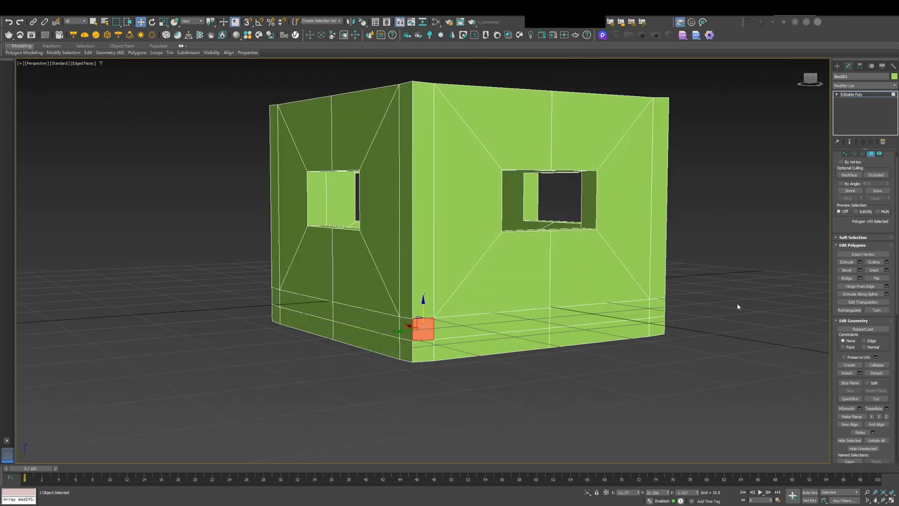
pyautogui.keyDown('alt'); pyautogui.moveTo(655, 316); pyautogui.dragTo(620, 342, button='middle'); pyautogui.keyUp('alt')
pyautogui.moveTo(620, 341); pyautogui.dragTo(525, 313, button='middle')
pyautogui.keyDown('ctrl'); pyautogui.click(621, 365); pyautogui.keyUp('ctrl')
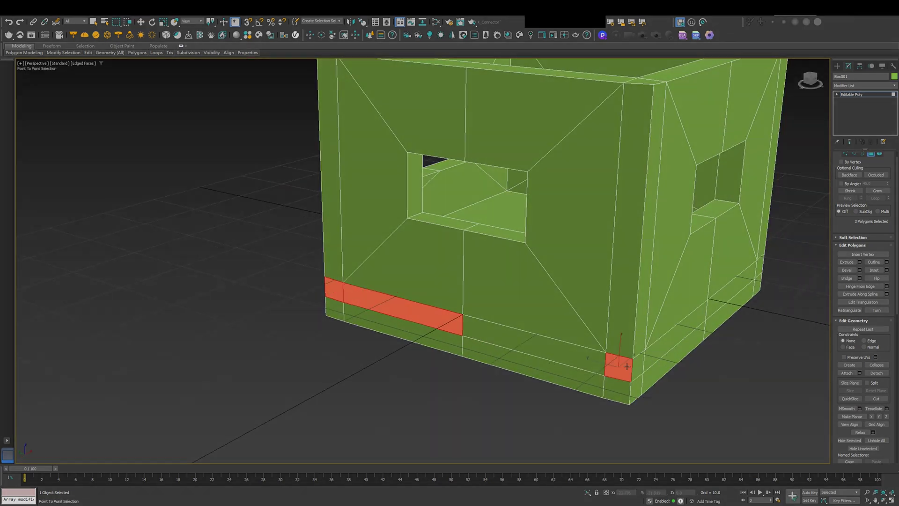
pyautogui.hotkey('ctrl', 'z')
pyautogui.keyDown('alt'); pyautogui.moveTo(621, 365); pyautogui.dragTo(604, 323, button='middle'); pyautogui.keyUp('alt')
pyautogui.keyDown('ctrl'); pyautogui.click(603, 298); pyautogui.keyUp('ctrl')
pyautogui.keyDown('ctrl'); pyautogui.click(637, 295); pyautogui.keyUp('ctrl')
pyautogui.keyDown('alt'); pyautogui.moveTo(636, 295); pyautogui.dragTo(508, 361, button='middle'); pyautogui.keyUp('alt')
pyautogui.keyDown('ctrl'); pyautogui.click(358, 374); pyautogui.keyUp('ctrl')
pyautogui.keyDown('ctrl'); pyautogui.click(619, 330); pyautogui.keyUp('ctrl')
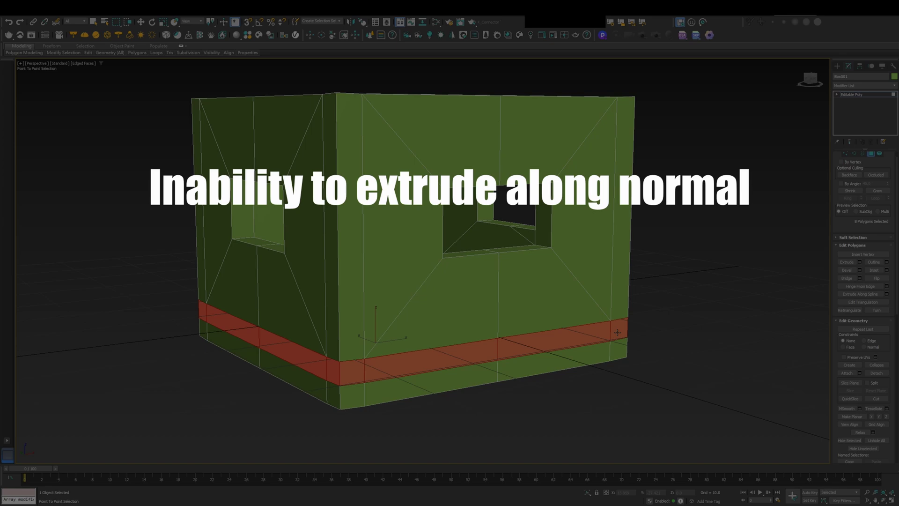
pyautogui.keyDown('ctrl'); pyautogui.click(639, 323); pyautogui.keyUp('ctrl')
pyautogui.keyDown('alt'); pyautogui.moveTo(619, 330); pyautogui.dragTo(458, 377, button='middle'); pyautogui.keyUp('alt')
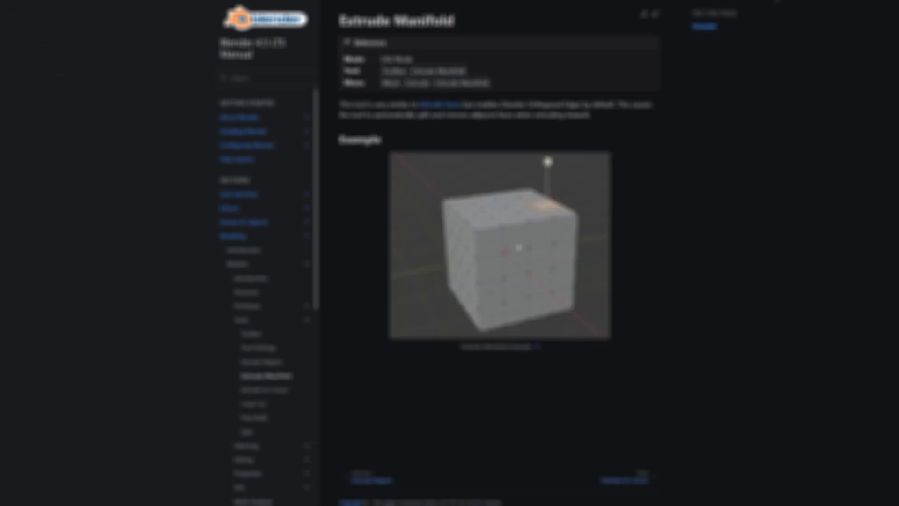
# Leave the Extrude Manifold manual page and read the Blender forum question about extruding in a smart way
pyautogui.hotkey('alt', 'Left')
pyautogui.scroll(-2, 202, 230)
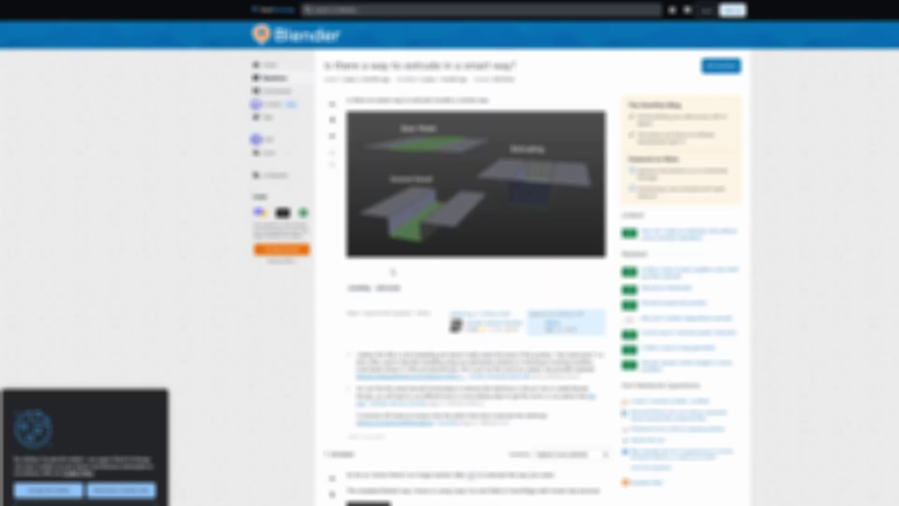
pyautogui.scroll(-5, 328, 281)
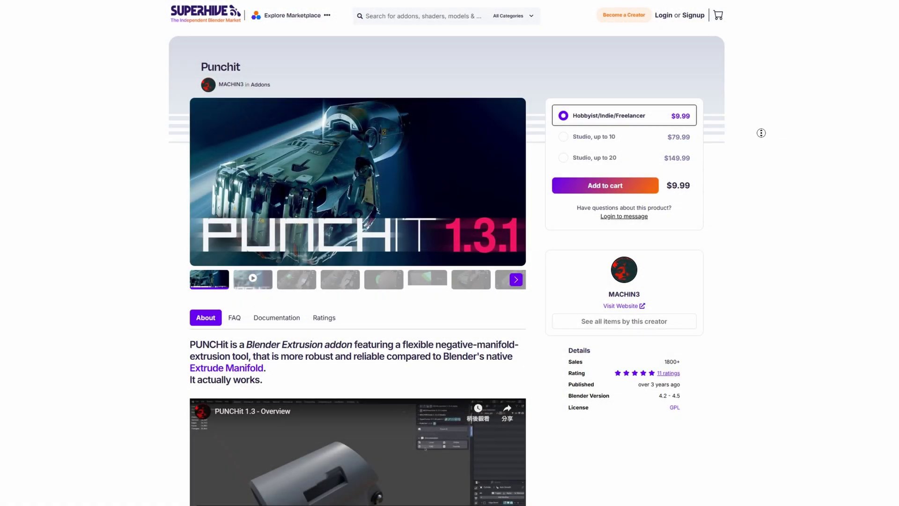
# Look through the Punchit add-on's marketplace page, including its licence prices, description and overview videos
pyautogui.scroll(-4, 761, 140)
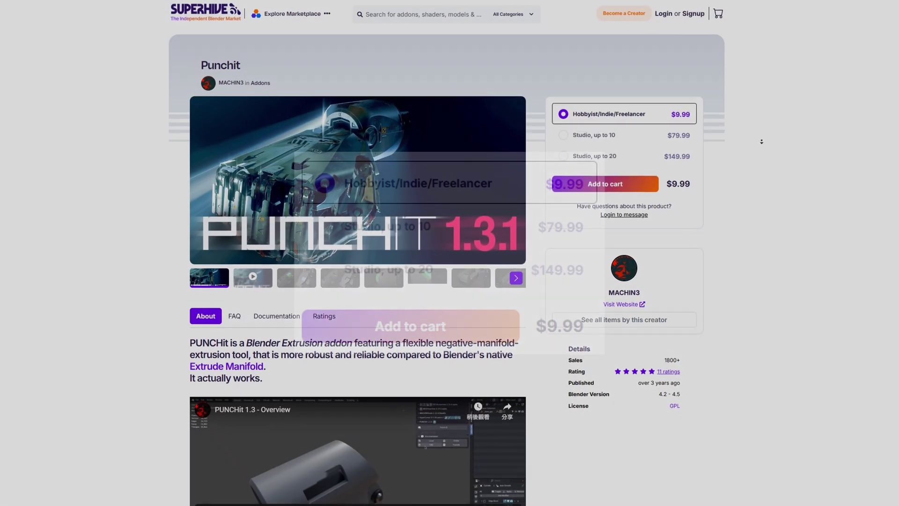
pyautogui.scroll(-7, 761, 157)
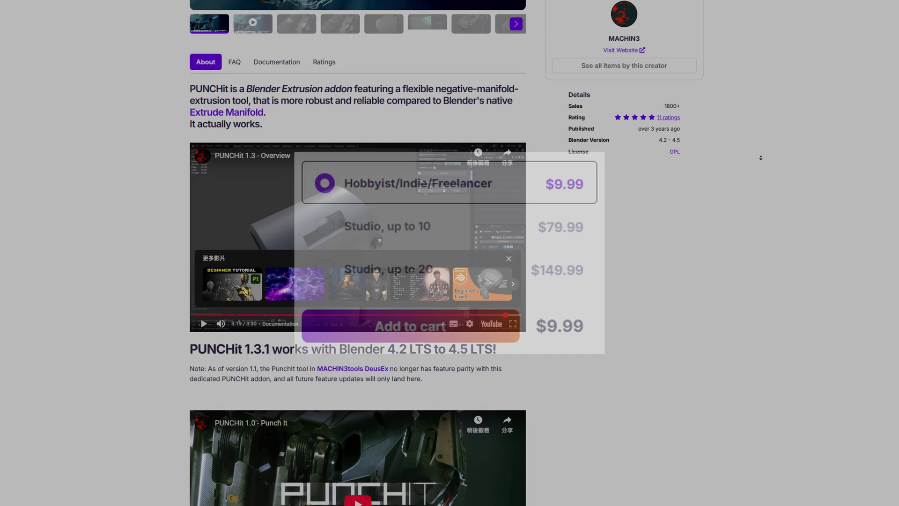
# Read on through the PUNCHit product page, past its description and overview videos
pyautogui.scroll(-2, 761, 157)
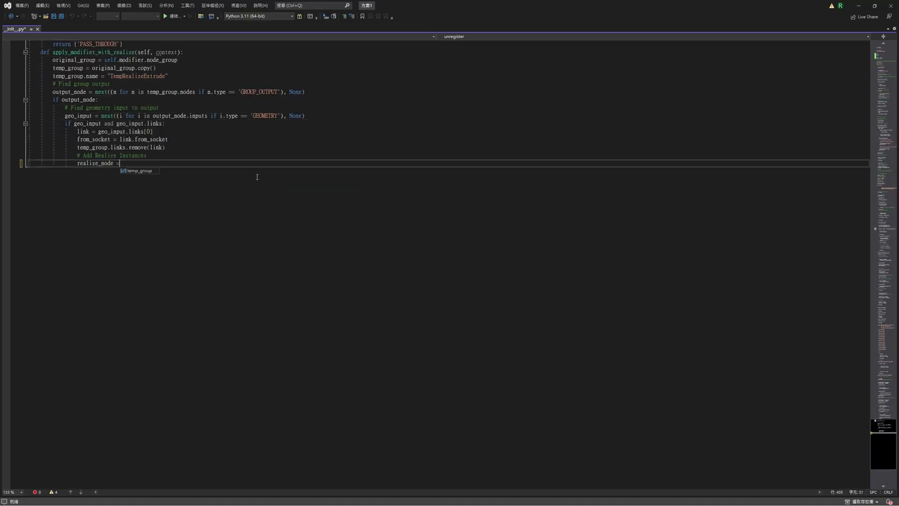
# In the add-on's Python script in Visual Studio, create a GeometryNodeRealizeInstances node in temp_group and position it relative to output_node
pyautogui.write('temp_group.nodes.new(\'GeometryNodeRealizeInstances\')                 realize_node.location = output_node.location - mathutils.Vector((600, 0))                 temp_group.links.new(from_socket, realize_node.inputs[0])                 # Add Separate Components                 separate_node = temp_group.nodes.new(\'GeometryNodeSeparateComponents\')                 separate_node.location = output_node.location - mathutils.Vector((400, 0))                 temp_group.links.new(realize_node.outputs[0], separate_node.inputs[0])                 # Add Curve to Mesh                 curve_to_mesh_node = temp_group.nodes.new(\'GeometryNodeCurveToMesh\')                 curve_to_mesh_node.location = output_node.location - mathutils.Vector((200, 200))                 temp_group.links.new(separate_node.outputs[\'Curve\'], curve_to_mesh_node.inputs[0])                 # Add Join Geometry                 join_node = temp_group.nodes.new(\'GeometryNodeJoinGeometry\')                 join_node.location = output_node.location - mathutils.Vector((200, 0))                 temp_group.links.new(separate_node.outputs[\'Mesh\'], join_node.inputs[0])                 temp_group.links.new(curve_to_mesh_node.outputs[0], join_node.inputs[0])                 # Connect to output                 temp_group.links.new(join_node.outputs[0], geo_input)         self.modifier.node_group = temp_group         # Enable Socket_10 before applying         self.modifier["Socket_10"] = False         bpy.ops.object.modifier_apply(modifier=self.modifier.name)         bpy.data.node_groups.remove(temp_group) # Register shortcut addon_keymaps = [] def register():     bpy.utils.register_class(SmartExtrudeOperator)     # Add shortcut Ctrl + Shift + E in Edit Mode (Mesh)     wm = bpy.context.window_manager     km = wm.keyconfigs.addon')
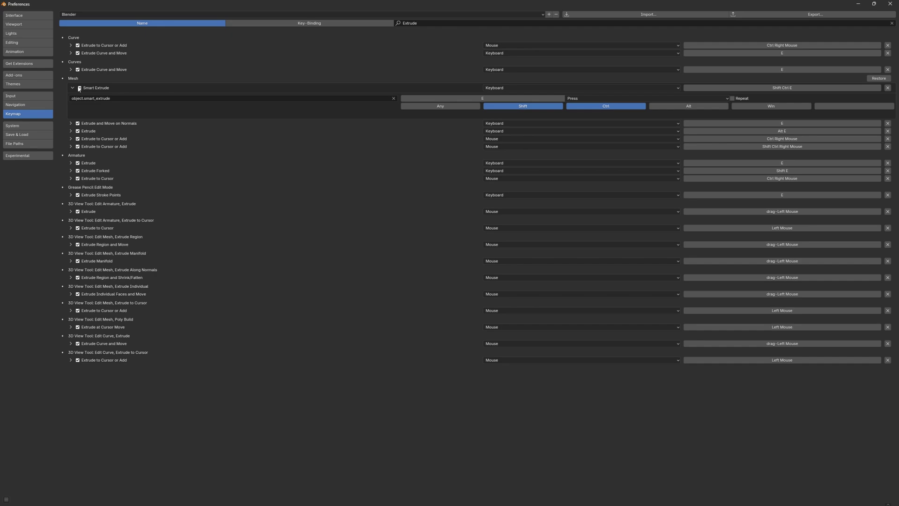
# Enable the Smart Extrude entry in Blender's Mesh keymap, assigned to Shift Ctrl E
pyautogui.click(80, 88)
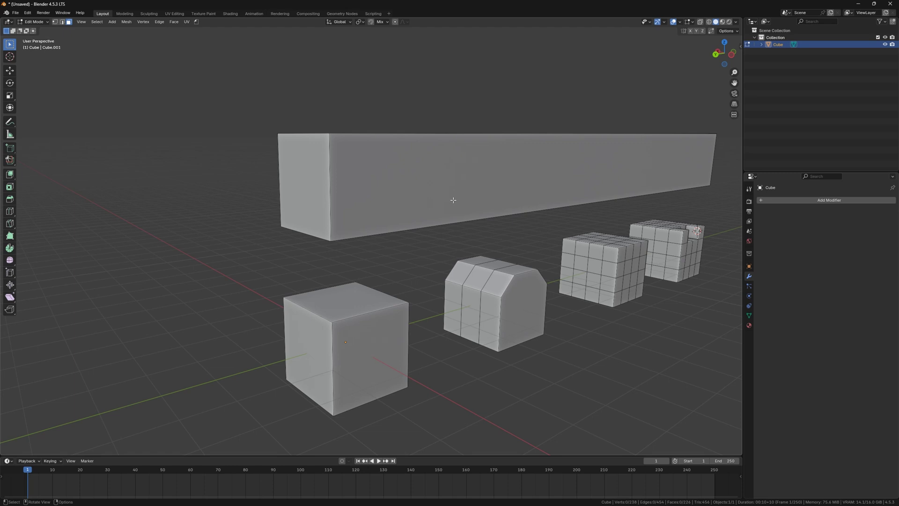
# Hide the long beam's side face and smart-extrude the nearest cube's upper face up to the beam
pyautogui.click(453, 200)
pyautogui.press('h')
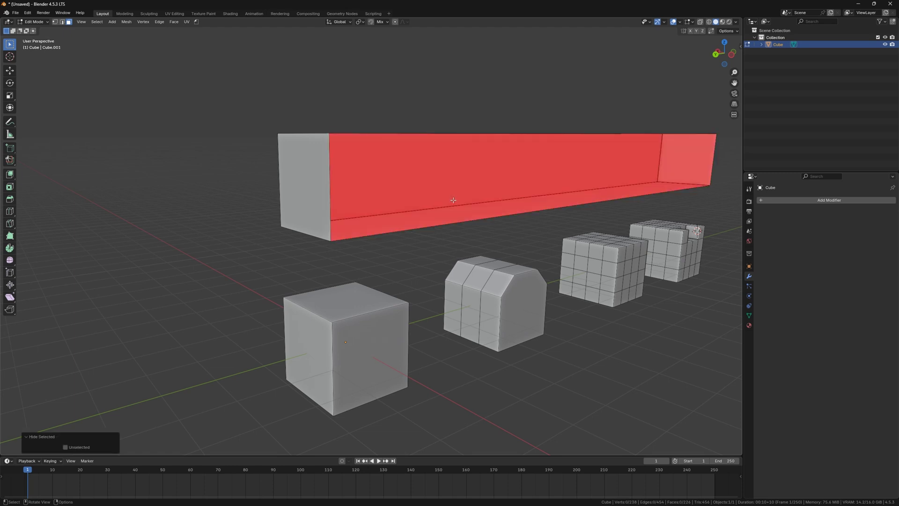
pyautogui.click(354, 300)
pyautogui.moveTo(354, 301); pyautogui.dragTo(379, 286, button='middle')
pyautogui.hotkey('ctrl', 'shift', 'e')
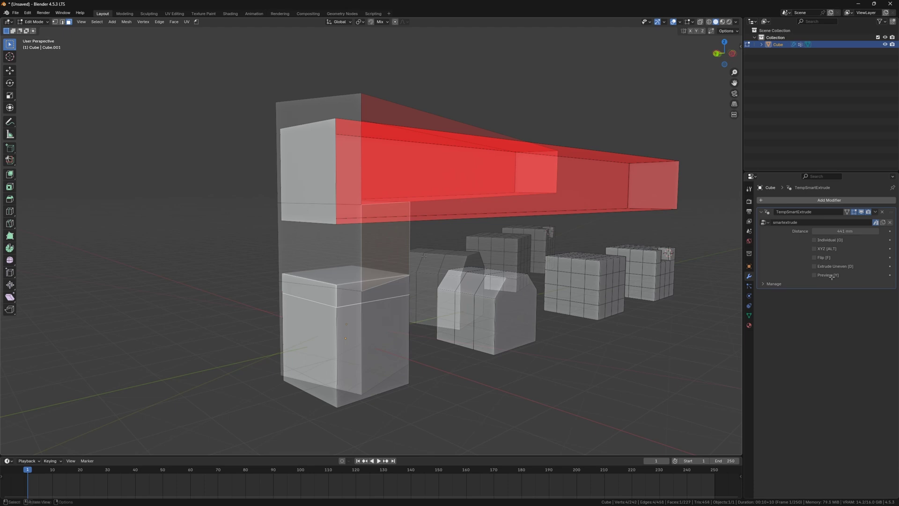
pyautogui.click(376, 206)
pyautogui.moveTo(384, 215); pyautogui.dragTo(424, 255, button='middle')
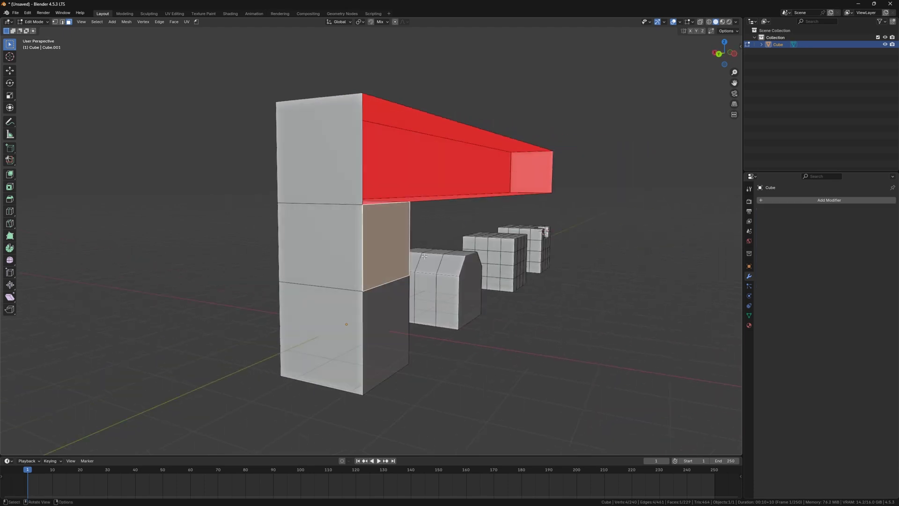
# Smart-extrude the side face of the column's middle block inward to cut a notch about halfway through
pyautogui.press('e')
pyautogui.scroll(-3, 398, 271)
pyautogui.click(378, 285)
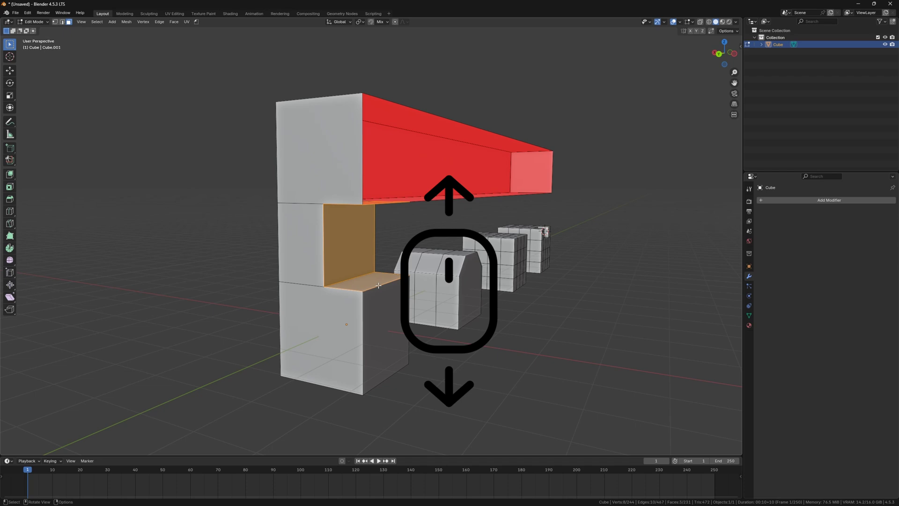
# Smart-extrude the notch's ledge face and the lower block's side face together outward by about 554 mm
pyautogui.click(379, 285)
pyautogui.keyDown('shift'); pyautogui.click(384, 299); pyautogui.keyUp('shift')
pyautogui.keyDown('shift'); pyautogui.moveTo(402, 290); pyautogui.dragTo(381, 307, button='middle'); pyautogui.keyUp('shift')
pyautogui.press('e')
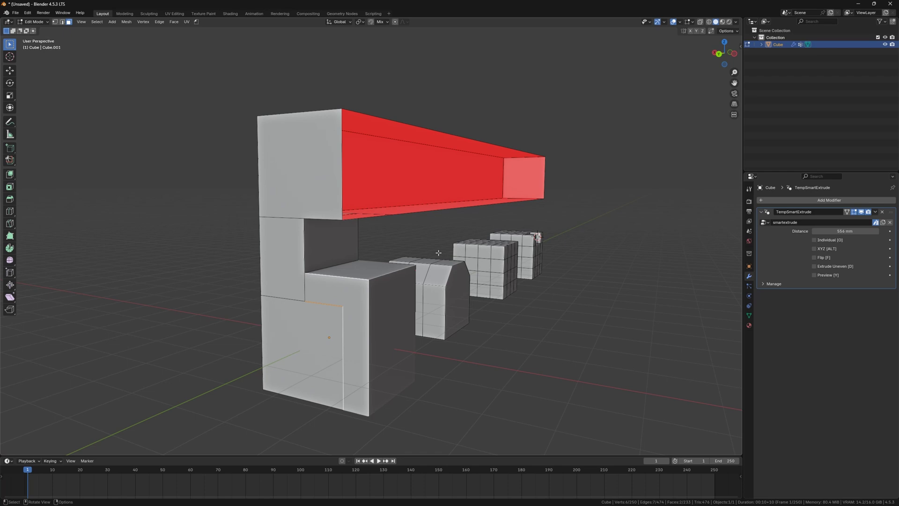
pyautogui.click(439, 252)
# Add several evenly spaced loop cuts across the newly extruded ledge and side of the lower block
pyautogui.moveTo(439, 252); pyautogui.dragTo(360, 257, button='middle')
pyautogui.hotkey('ctrl', 'r')
pyautogui.click(382, 281)
# Smart-extrude the two end faces of the L-shaped shell inward along the block to cut it back
pyautogui.moveTo(417, 281); pyautogui.dragTo(375, 281, button='middle')
pyautogui.click(397, 280)
pyautogui.keyDown('shift'); pyautogui.click(382, 311); pyautogui.keyUp('shift')
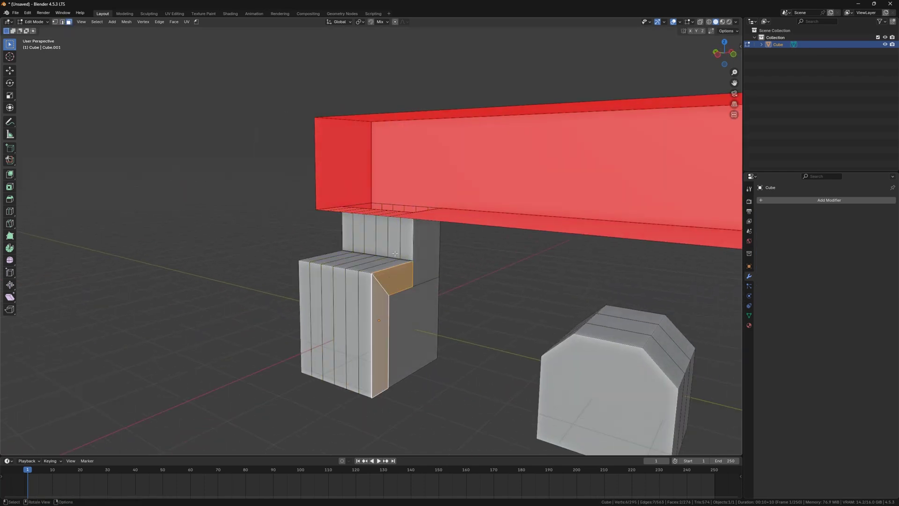
pyautogui.press('e')
pyautogui.click(422, 323)
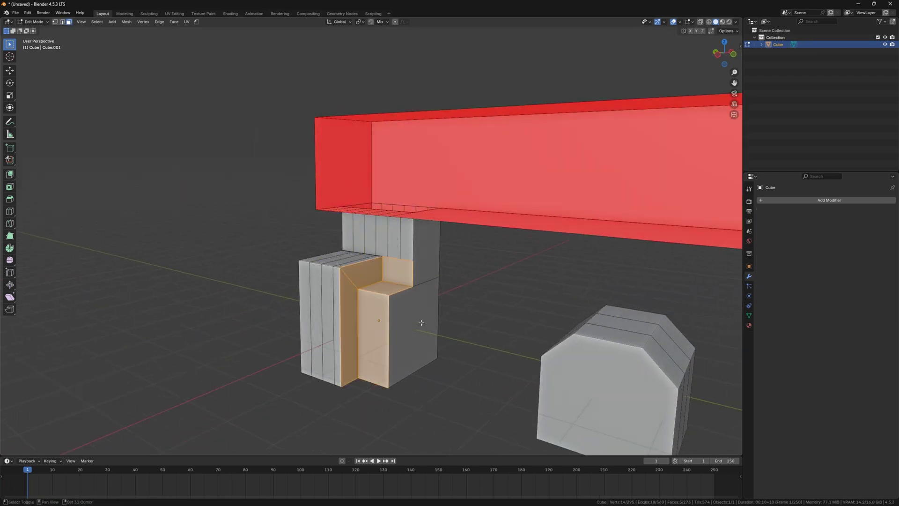
# Inset the lower block's end face by about 414 mm and smart-extrude the inner face through the block
pyautogui.keyDown('shift'); pyautogui.moveTo(422, 324); pyautogui.dragTo(365, 308, button='middle'); pyautogui.keyUp('shift')
pyautogui.click(381, 312)
pyautogui.press('i')
pyautogui.click(468, 241)
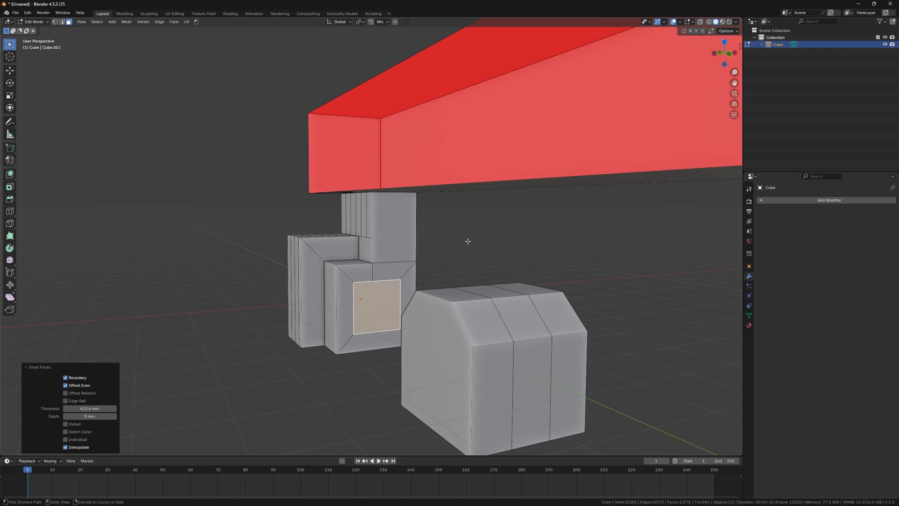
pyautogui.press('e')
pyautogui.click(440, 363)
# Smart-extrude the three middle roof faces of the chamfered block with Individual enabled, lengthening them up to the beam
pyautogui.moveTo(439, 362); pyautogui.dragTo(403, 344, button='middle')
pyautogui.click(415, 347)
pyautogui.scroll(2, 396, 327)
pyautogui.click(317, 265)
pyautogui.keyDown('shift'); pyautogui.click(370, 248); pyautogui.keyUp('shift')
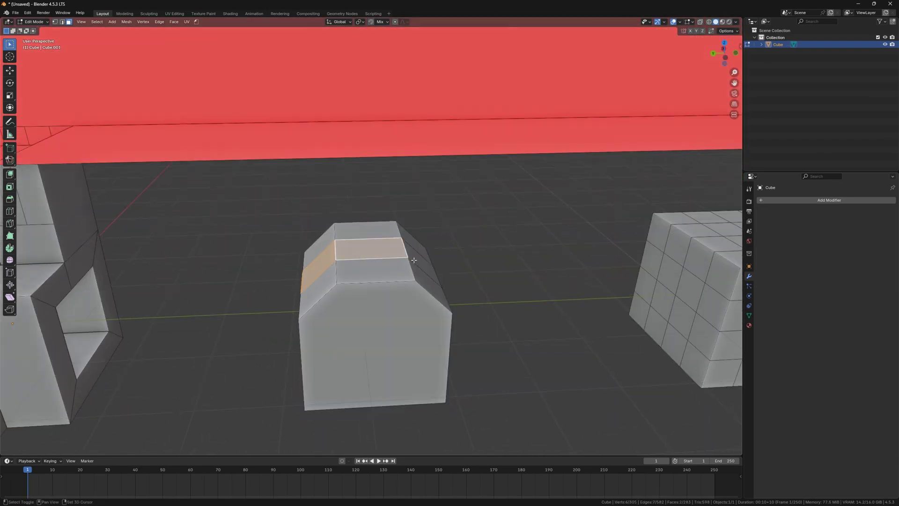
pyautogui.scroll(-1, 405, 311)
pyautogui.keyDown('shift'); pyautogui.click(405, 307); pyautogui.keyUp('shift')
pyautogui.keyDown('shift'); pyautogui.moveTo(416, 257); pyautogui.dragTo(407, 287, button='middle'); pyautogui.keyUp('shift')
pyautogui.press('e')
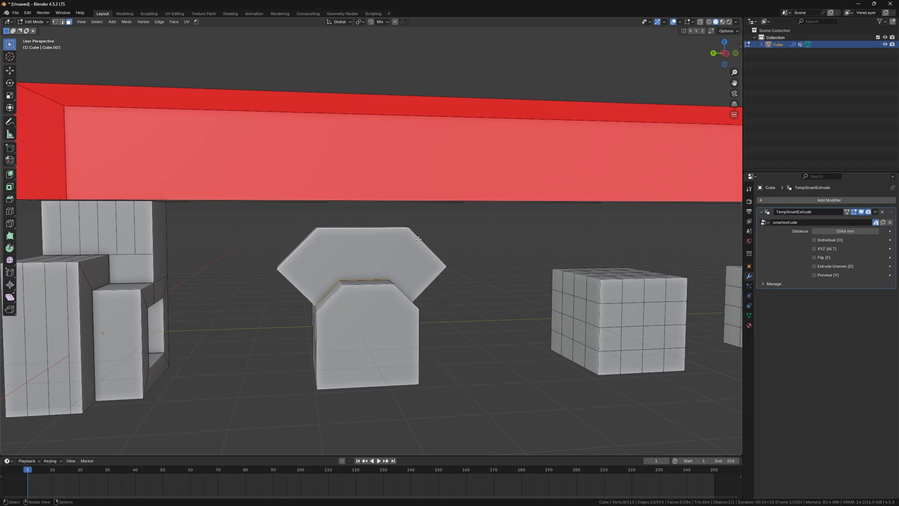
pyautogui.moveTo(421, 221); pyautogui.dragTo(429, 202, button='middle')
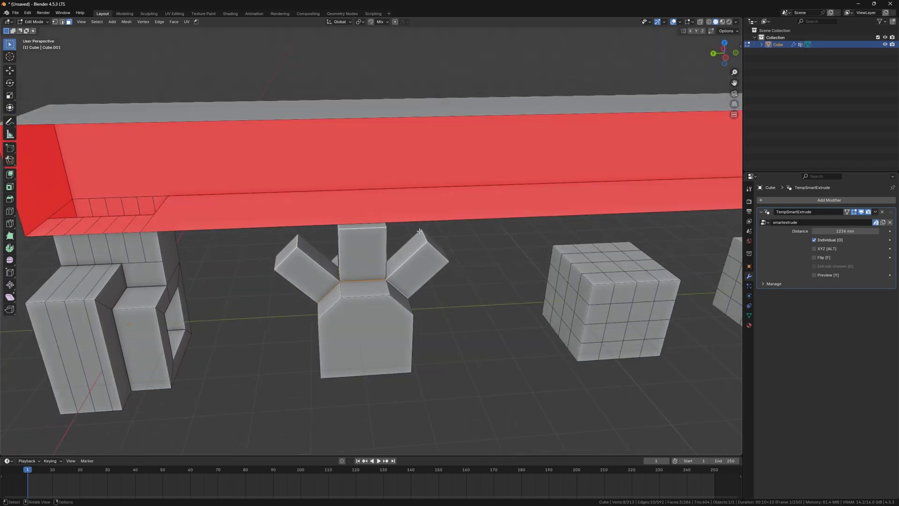
pyautogui.click(442, 193)
# Inset the chamfered block's front face and smart-extrude the inner face through the block
pyautogui.click(442, 300)
pyautogui.moveTo(422, 304); pyautogui.dragTo(394, 293, button='middle')
pyautogui.click(309, 311)
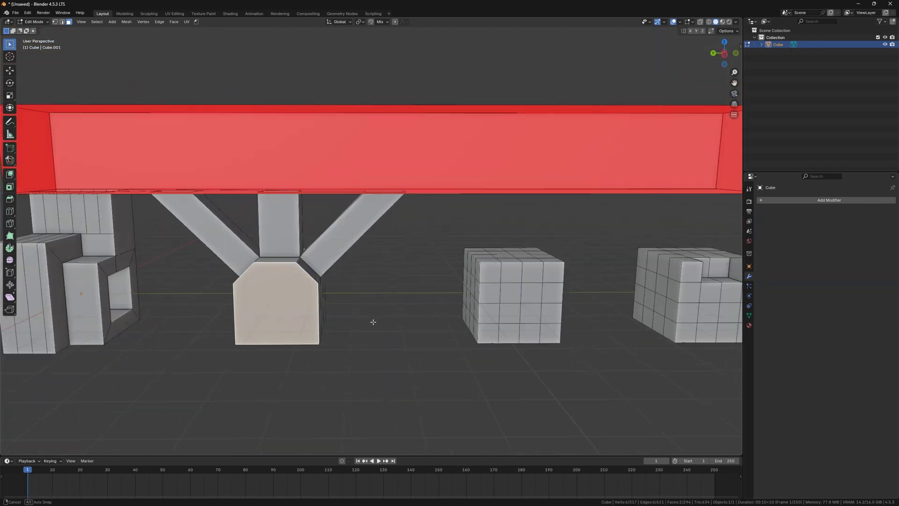
pyautogui.keyDown('shift'); pyautogui.moveTo(373, 322); pyautogui.dragTo(473, 312, button='middle'); pyautogui.keyUp('shift')
pyautogui.press('i')
pyautogui.click(503, 290)
pyautogui.press('e')
pyautogui.click(492, 363)
# Add loop cuts to the chamfered block's side and smart-extrude its middle face inward to make an opening
pyautogui.click(399, 311)
pyautogui.moveTo(487, 347); pyautogui.dragTo(401, 349, button='middle')
pyautogui.hotkey('ctrl', 'r')
pyautogui.press('e')
pyautogui.keyDown('shift'); pyautogui.moveTo(558, 332); pyautogui.dragTo(357, 323, button='middle'); pyautogui.keyUp('shift')
# Smart-extrude one upper corner face of the subdivided cube outward by 1000 mm
pyautogui.moveTo(492, 262); pyautogui.dragTo(392, 258, button='middle')
pyautogui.scroll(-1, 392, 258)
pyautogui.click(392, 253)
pyautogui.press('e')
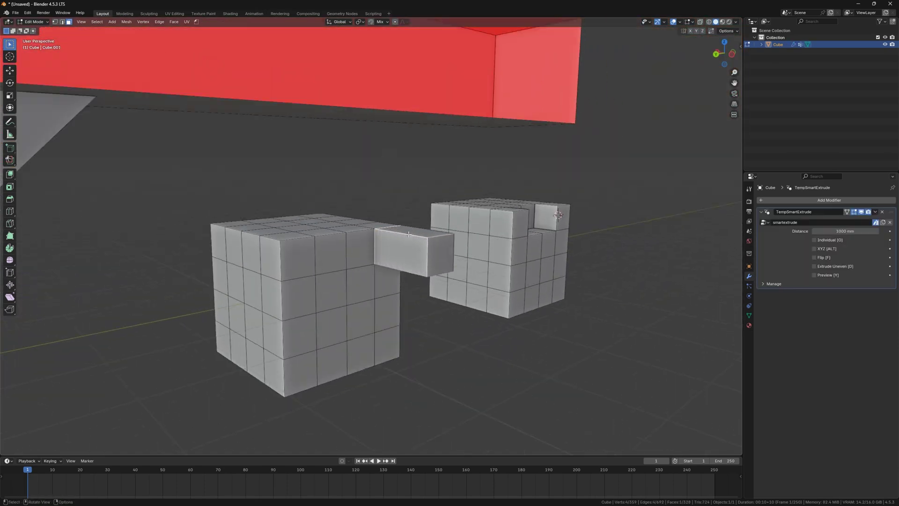
pyautogui.click(408, 234)
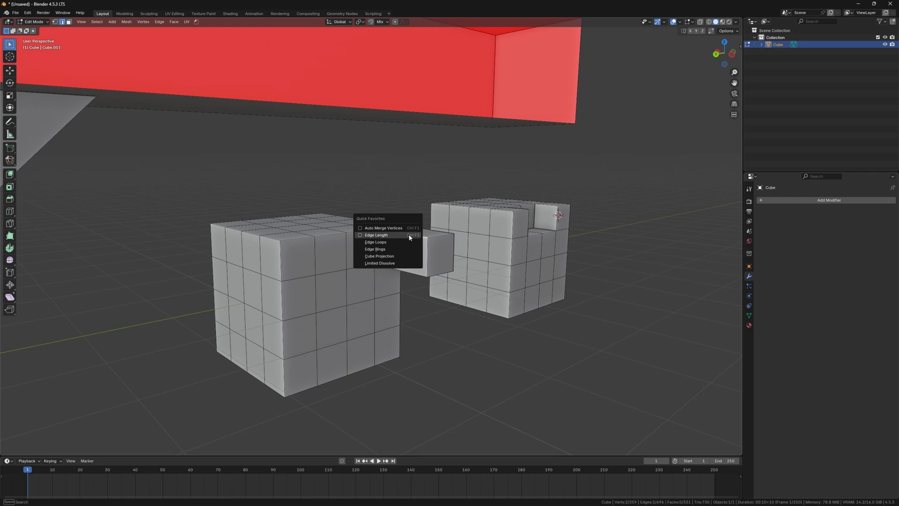
# Display edge lengths and smart-extrude the cube's other upper corner face outward by 1000 mm with snapping on
pyautogui.moveTo(409, 234); pyautogui.dragTo(372, 309, button='middle')
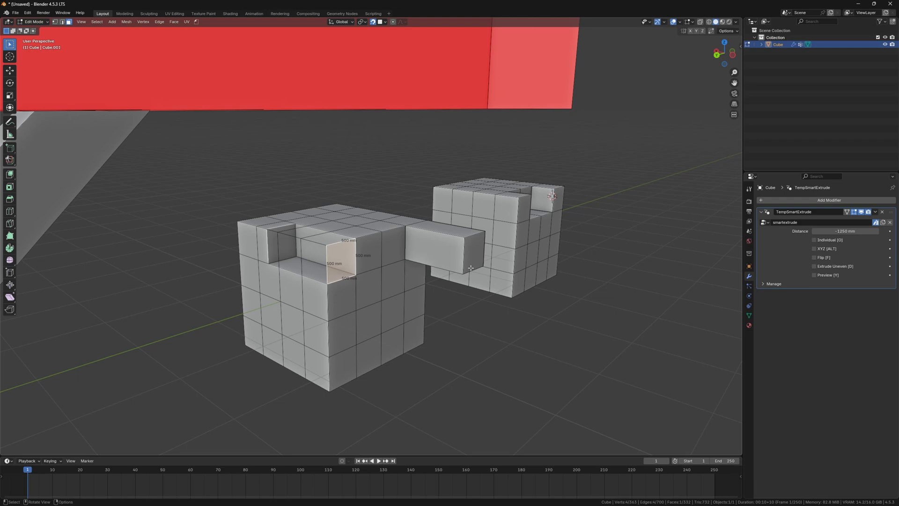
pyautogui.scroll(3, 478, 259)
pyautogui.moveTo(477, 263); pyautogui.dragTo(532, 293, button='middle')
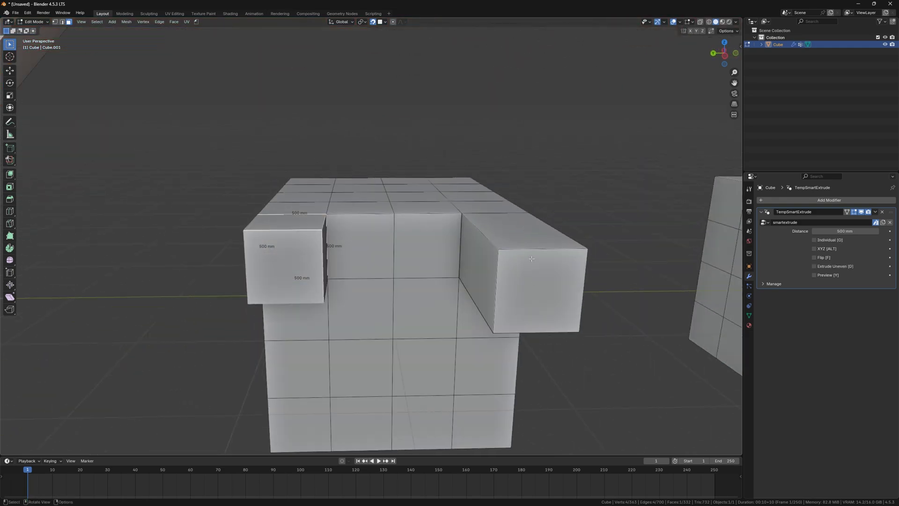
pyautogui.scroll(5, 531, 258)
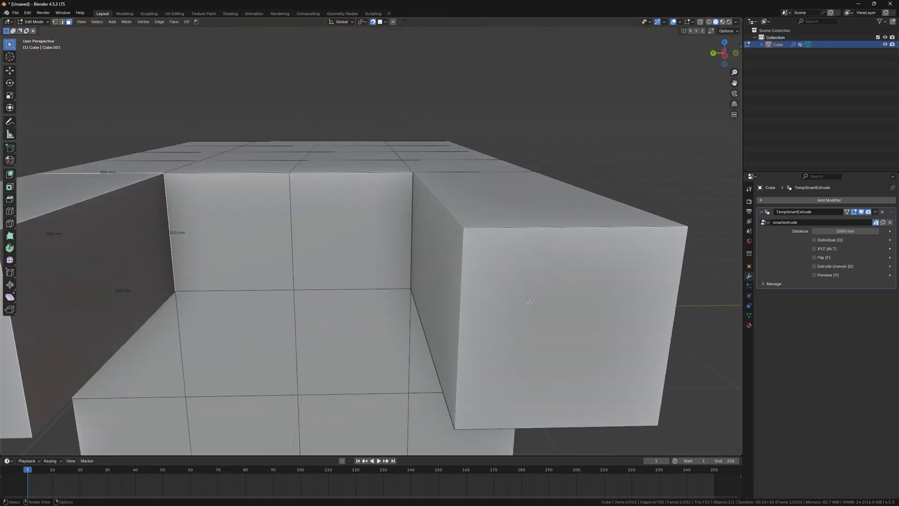
pyautogui.click(531, 423)
# Measure the length of an extruded arm's edge in edge selection mode
pyautogui.scroll(-6, 515, 402)
pyautogui.moveTo(295, 329); pyautogui.dragTo(405, 328, button='middle')
pyautogui.press('2')
pyautogui.hotkey('alt', 'a')
pyautogui.scroll(-3, 452, 303)
pyautogui.scroll(-3, 406, 328)
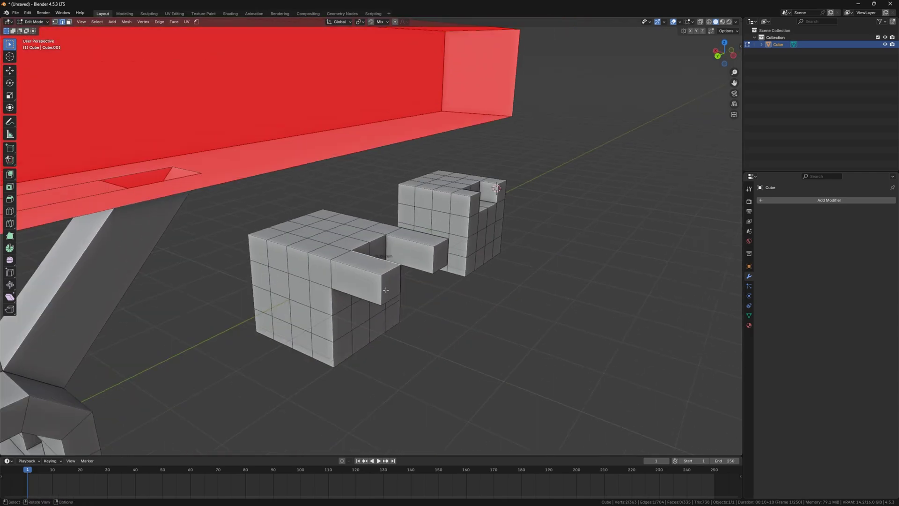
# Smart-extrude two diagonally adjacent faces below the arms through the whole cube
pyautogui.press('3')
pyautogui.click(339, 307)
pyautogui.keyDown('shift'); pyautogui.click(365, 282); pyautogui.keyUp('shift')
pyautogui.moveTo(385, 287); pyautogui.dragTo(354, 285, button='middle')
pyautogui.press('e')
pyautogui.click(352, 361)
# Smart-extrude the cube's upper corner face down in XYZ mode with global Y locked, cutting a slanted channel
pyautogui.moveTo(351, 361); pyautogui.dragTo(178, 375, button='middle')
pyautogui.click(370, 253)
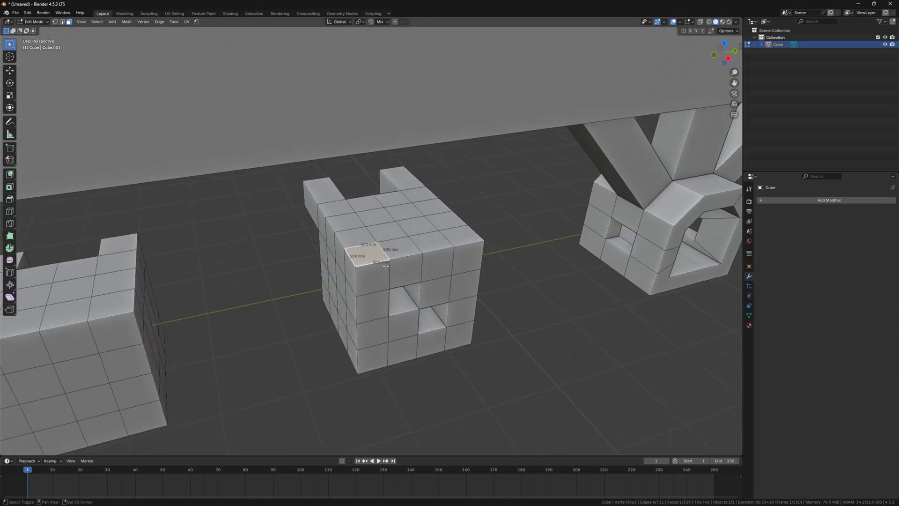
pyautogui.moveTo(370, 254); pyautogui.dragTo(415, 241, button='middle')
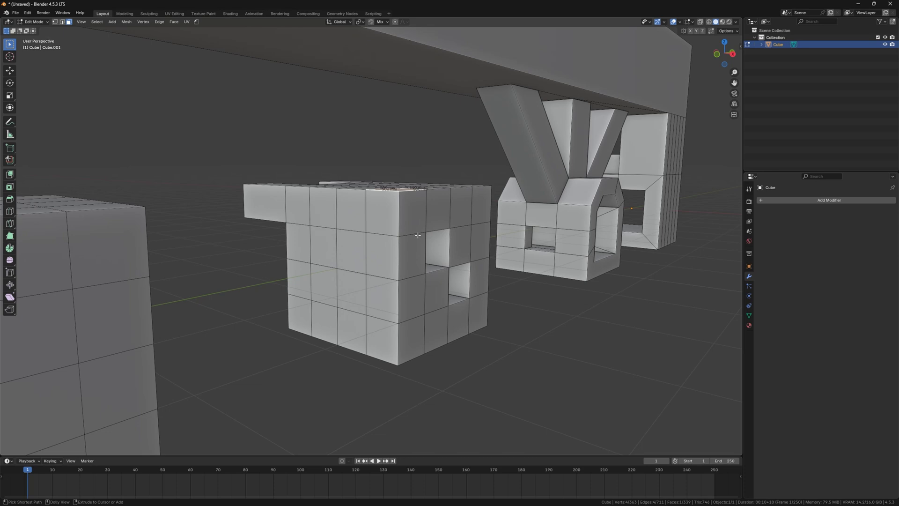
pyautogui.press('e')
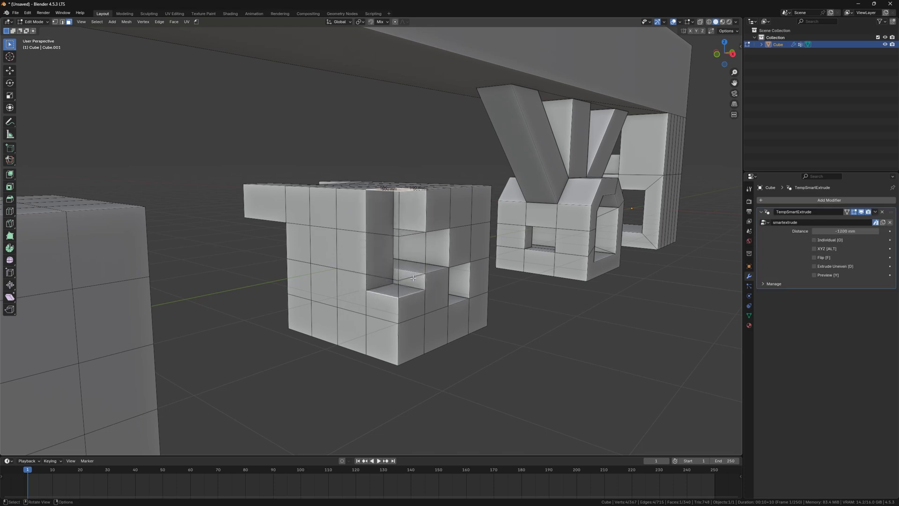
pyautogui.press('alt')
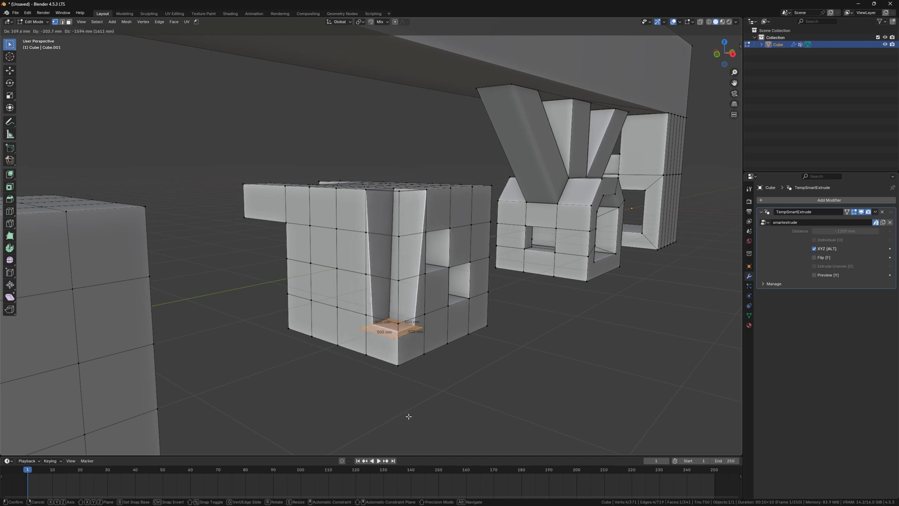
pyautogui.hotkey('shift', 'y')
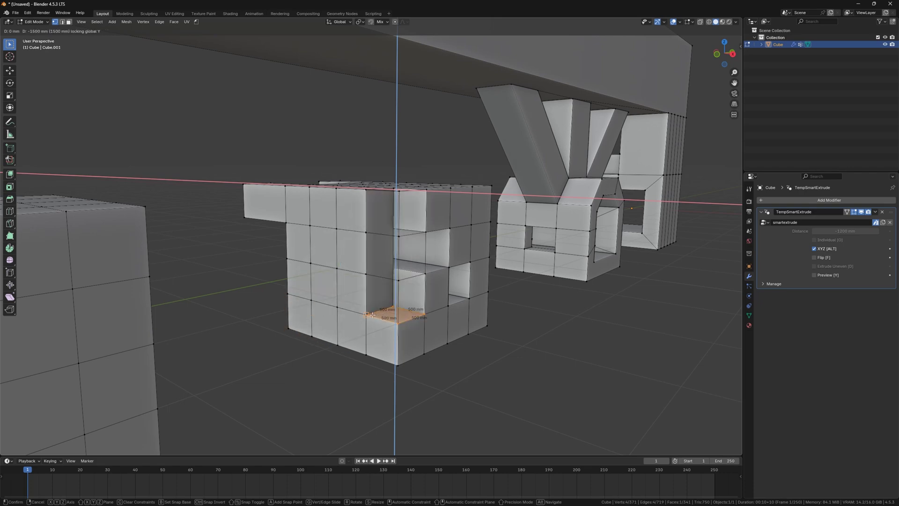
pyautogui.click(315, 338)
# Smart-extrude another upper face in XYZ mode, using its corner as snap base and snapping to the cube's bottom corner vertex
pyautogui.moveTo(318, 146); pyautogui.dragTo(312, 172, button='middle')
pyautogui.press('3')
pyautogui.click(312, 173)
pyautogui.moveTo(402, 197); pyautogui.dragTo(377, 266, button='middle')
pyautogui.press('e')
pyautogui.press('alt')
pyautogui.press('b')
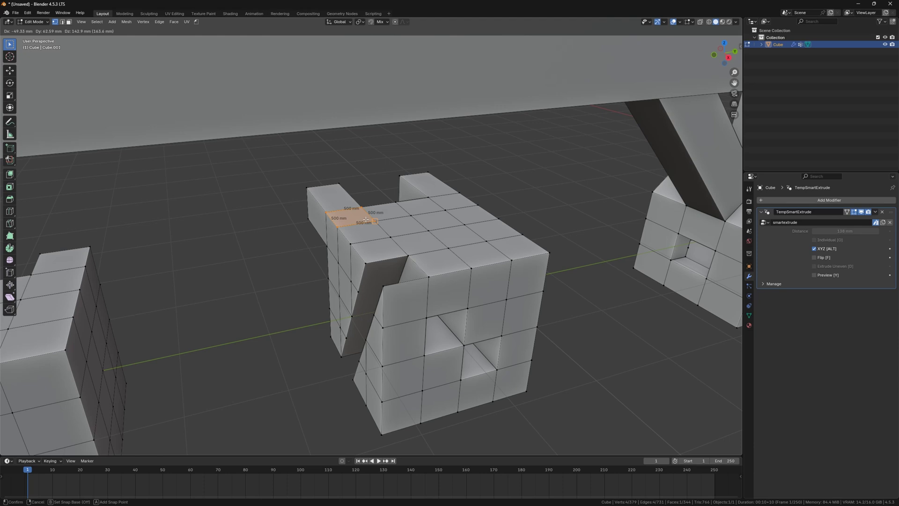
pyautogui.click(326, 212)
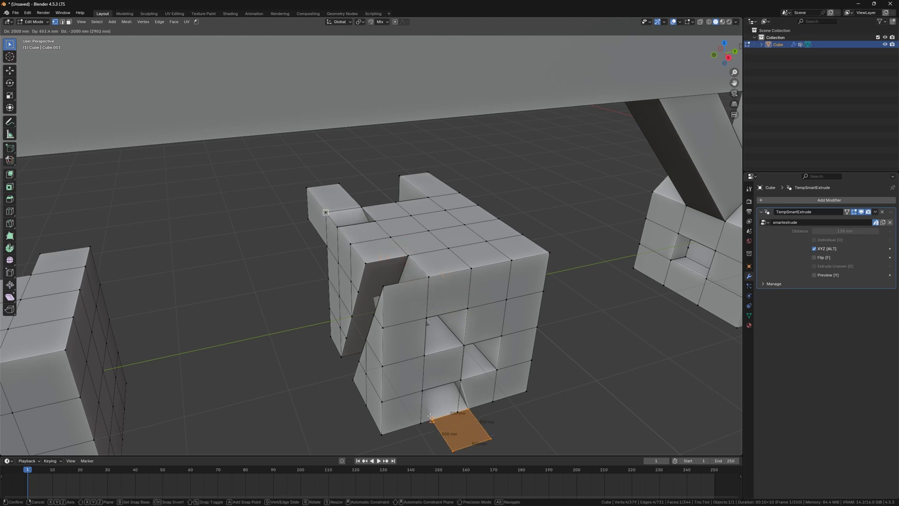
pyautogui.rightClick(351, 231)
pyautogui.moveTo(353, 216); pyautogui.dragTo(356, 223)
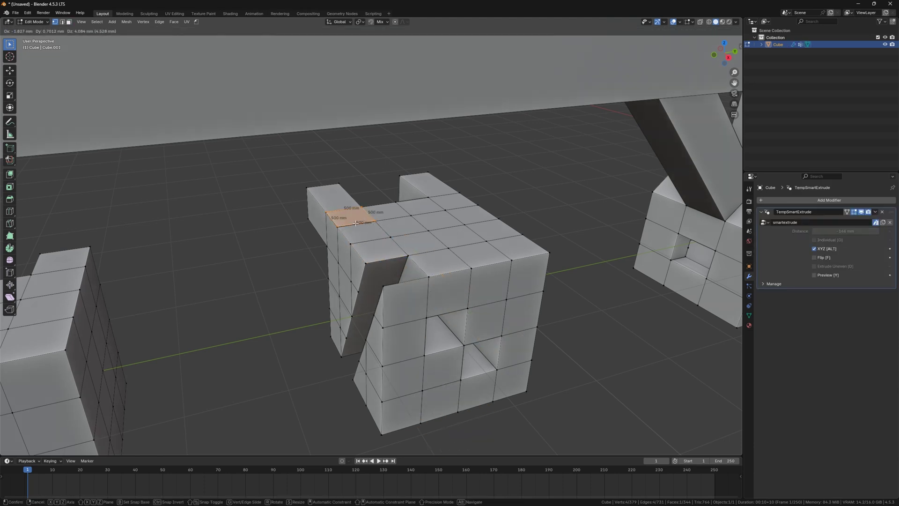
pyautogui.click(529, 393)
# Add a circle at the 3D cursor in the last cube's notch and rotate it 90° about X
pyautogui.moveTo(400, 375); pyautogui.dragTo(384, 304, button='middle')
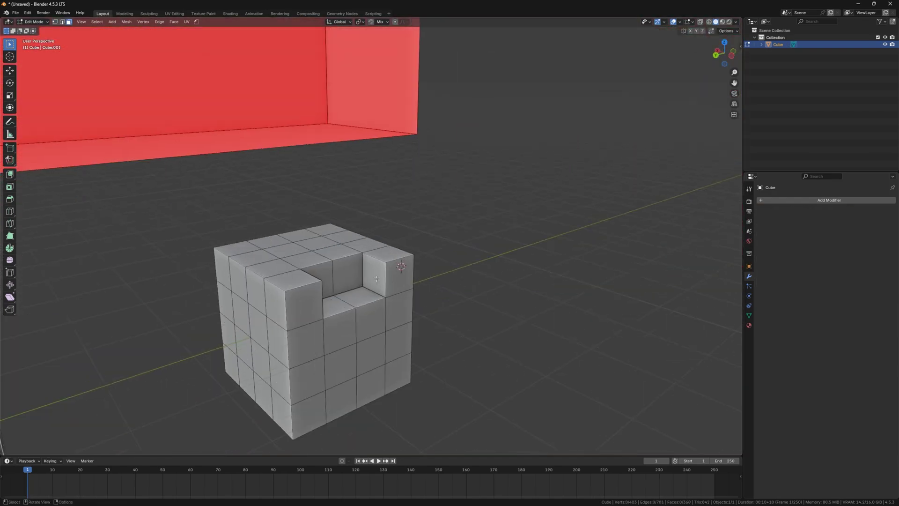
pyautogui.hotkey('shift', 'a')
pyautogui.click(442, 291)
pyautogui.keyDown('shift'); pyautogui.moveTo(442, 291); pyautogui.dragTo(430, 310, button='middle'); pyautogui.keyUp('shift')
pyautogui.press('r')
pyautogui.press('x')
pyautogui.press('9')
pyautogui.press('0')
pyautogui.click(441, 305)
# Scale the circle to 0.192 so it fits the notch's wall and fill it with a face
pyautogui.scroll(2, 435, 299)
pyautogui.press('s')
pyautogui.press('.')
pyautogui.press('2')
pyautogui.click(423, 287)
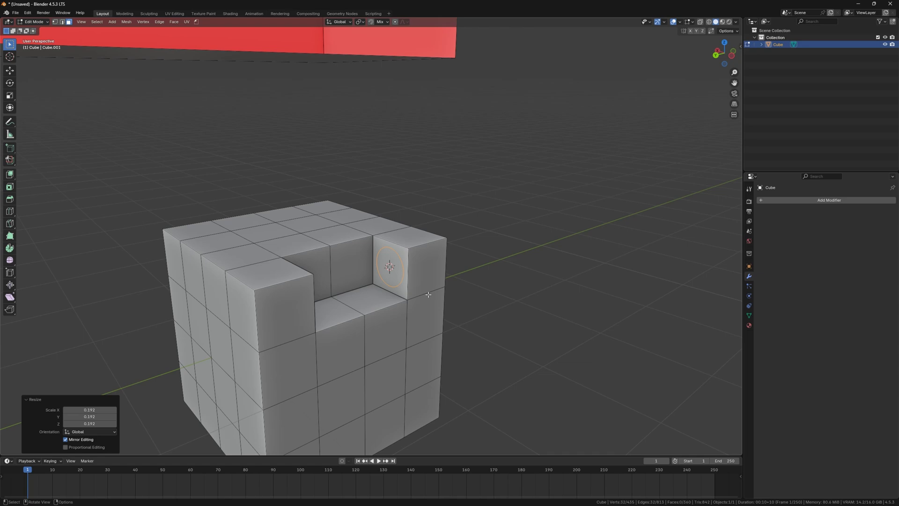
pyautogui.press('f')
# Smart-extrude the disc with Flip enabled to form a rod across the notch, and inspect it in X-ray view
pyautogui.hotkey('ctrl', 'e')
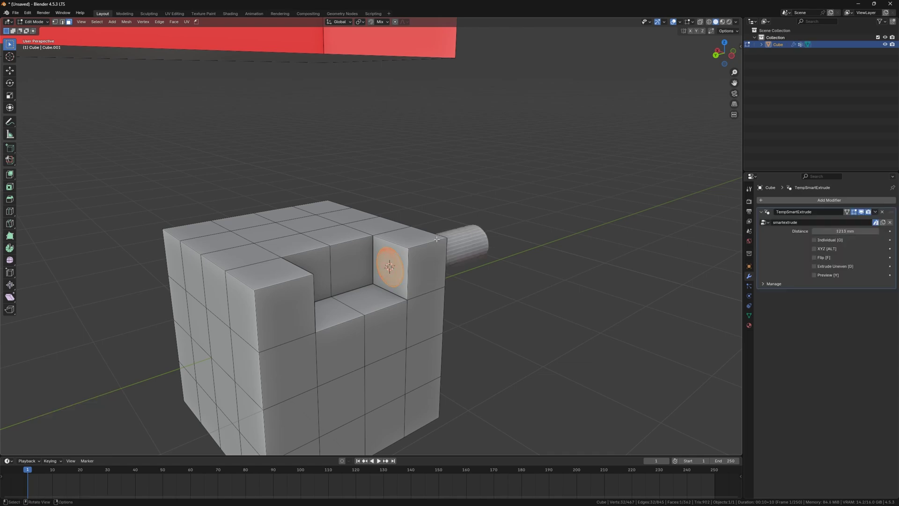
pyautogui.press('f')
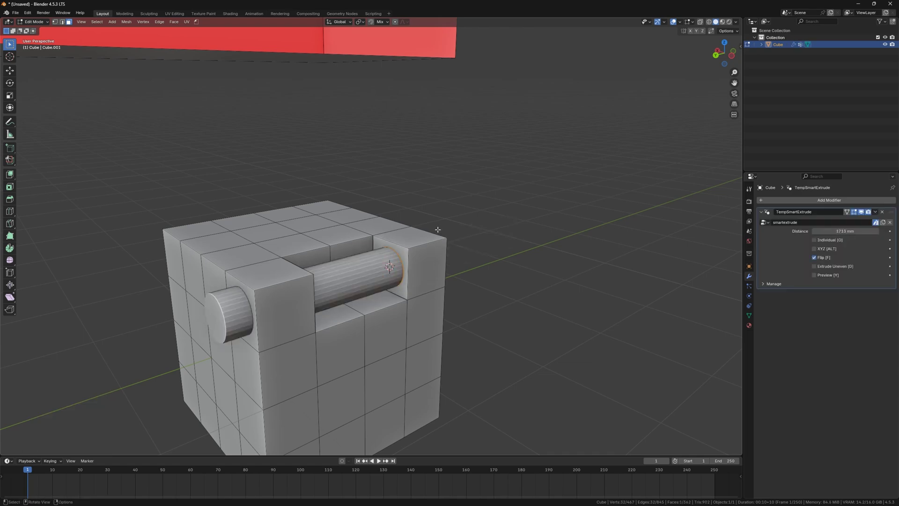
pyautogui.click(436, 234)
pyautogui.hotkey('alt', 'z')
pyautogui.moveTo(328, 271); pyautogui.dragTo(450, 267, button='middle')
pyautogui.hotkey('alt', 'z')
# Snap the 3D cursor to the upper corner face outside the notch and add a 32-vertex circle there
pyautogui.click(405, 283)
pyautogui.hotkey('shift', 's')
pyautogui.hotkey('shift', 'a')
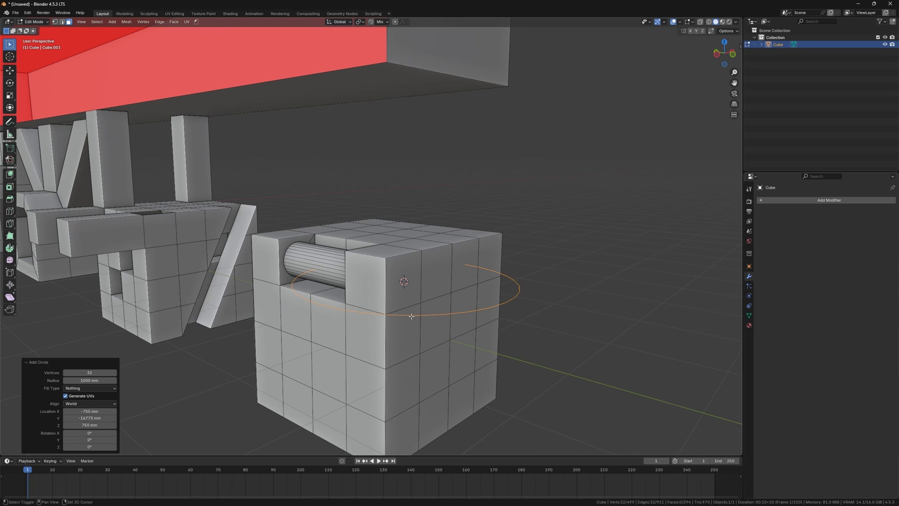
# Shrink the new circle to a small disc, rotate it 90° about X and fill it with a face
pyautogui.press('s')
pyautogui.click(407, 286)
pyautogui.press('r')
pyautogui.press('x')
pyautogui.press('9')
pyautogui.press('0')
pyautogui.press('Return')
pyautogui.press('s')
pyautogui.click(421, 286)
pyautogui.press('f')
# Smart-extrude the small disc through the cube with Flip, Preview and XYZ enabled, moving it along the global Y axis
pyautogui.moveTo(398, 251); pyautogui.dragTo(409, 259, button='middle')
pyautogui.hotkey('ctrl', 'e')
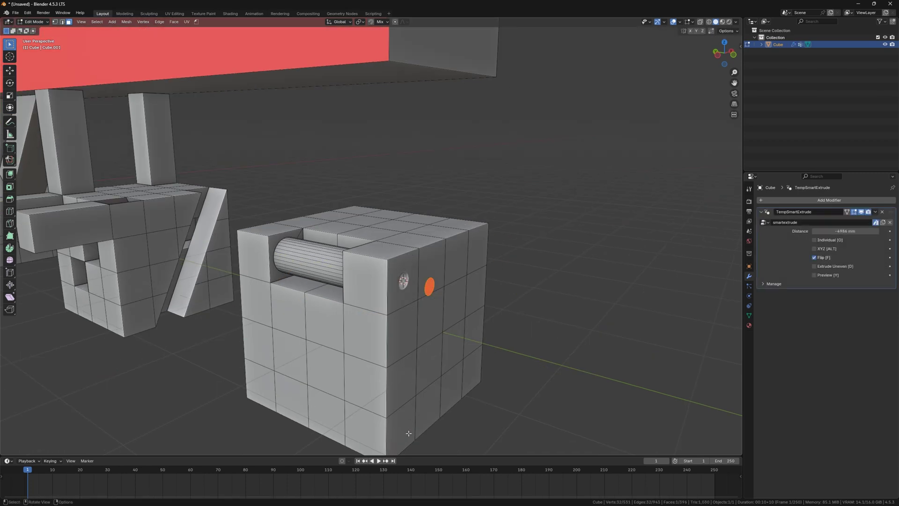
pyautogui.press('y')
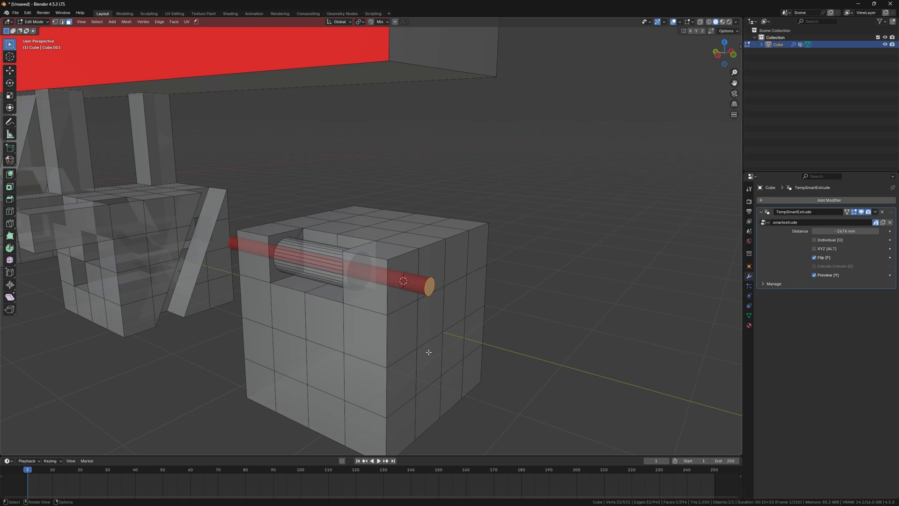
pyautogui.press('alt')
pyautogui.moveTo(435, 352)
pyautogui.keyDown('alt'); pyautogui.mouseDown(button='middle')
pyautogui.moveTo(450, 351)
pyautogui.moveTo(436, 353)
pyautogui.mouseUp(button='middle'); pyautogui.keyUp('alt')
pyautogui.moveTo(435, 353); pyautogui.dragTo(310, 330, button='middle')
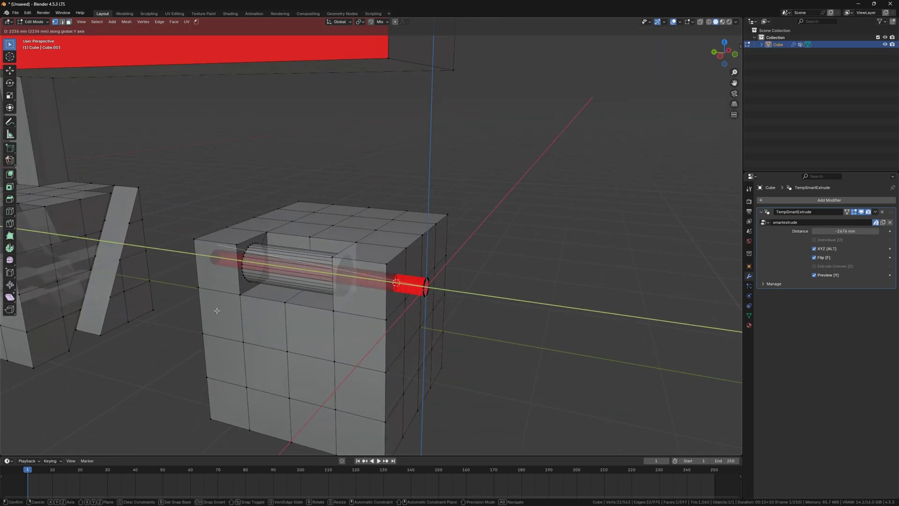
pyautogui.click(205, 259)
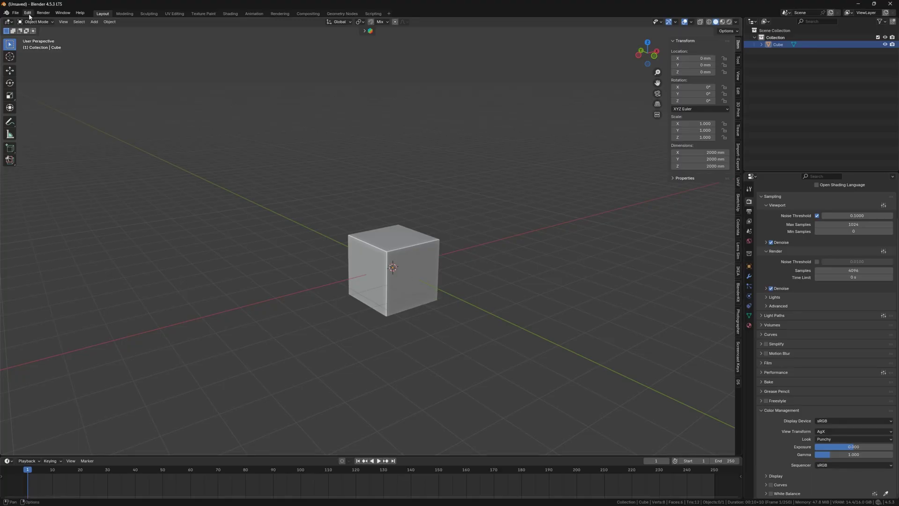
# Install the Smart Extrude add-on from its file on disk in the add-on preferences, and close the preferences
pyautogui.click(29, 15)
pyautogui.click(44, 108)
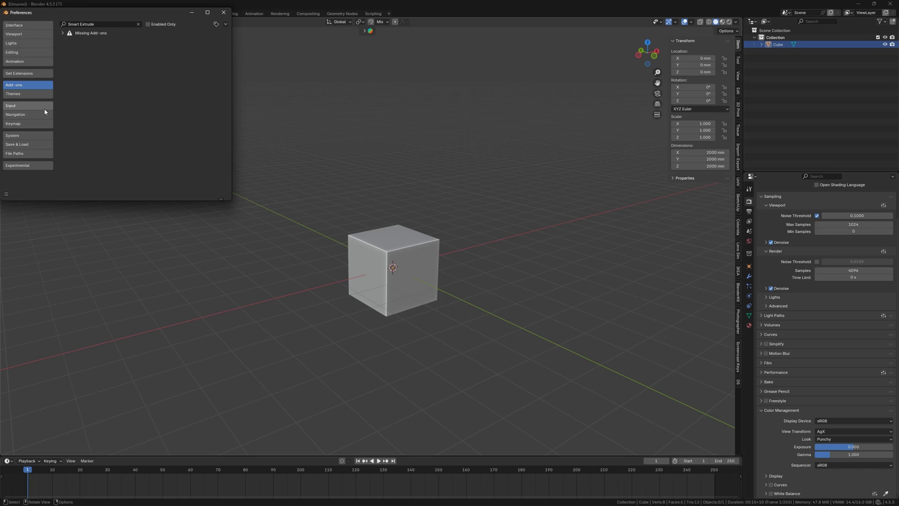
pyautogui.click(213, 42)
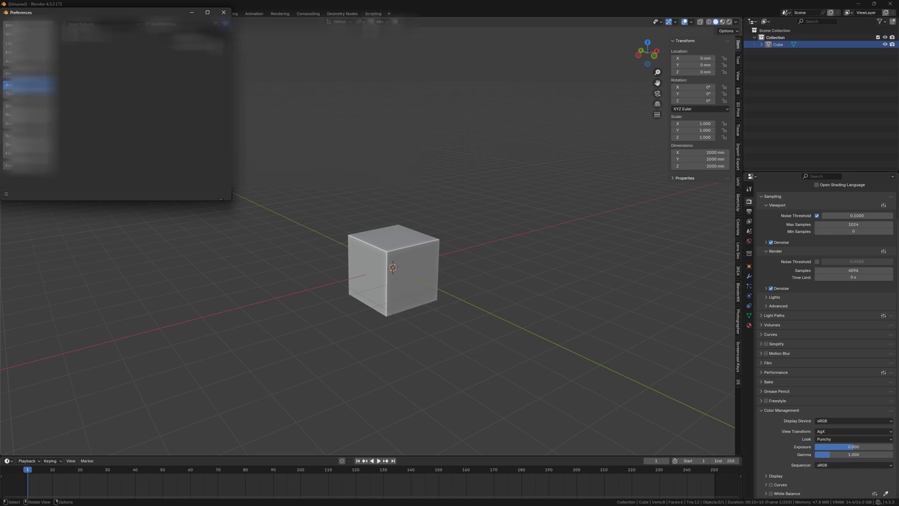
pyautogui.scroll(-3, 148, 124)
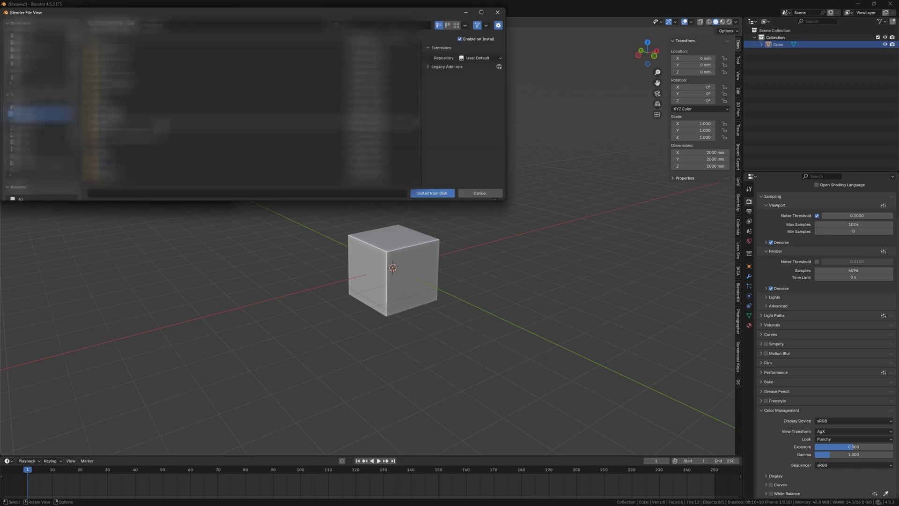
pyautogui.doubleClick(155, 175)
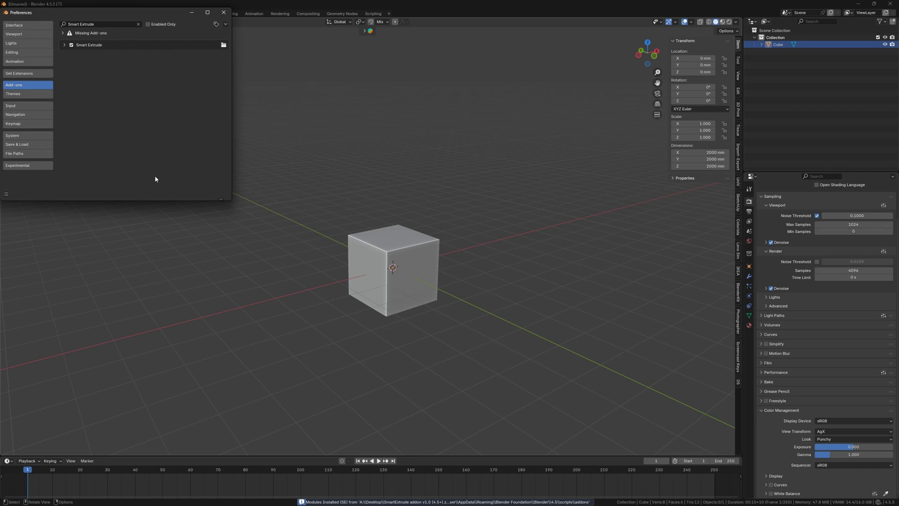
pyautogui.click(224, 16)
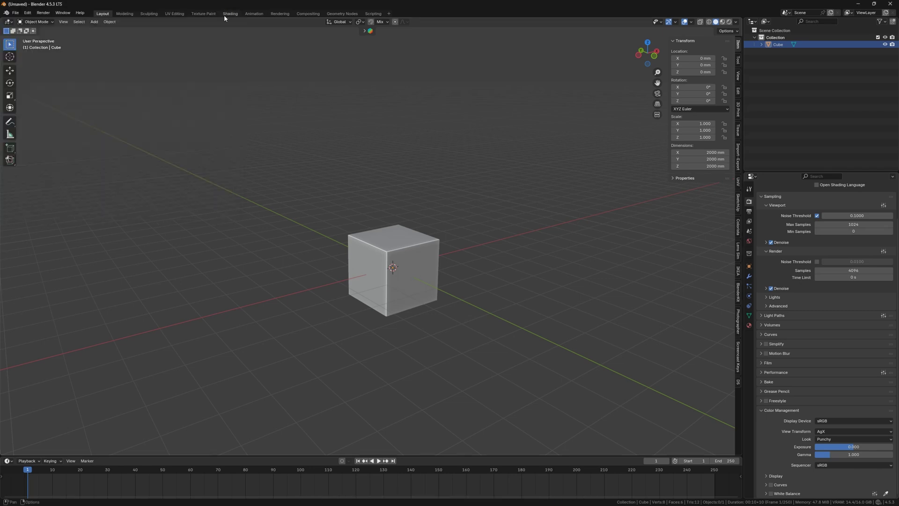
# Enter Edit Mode on the default cube and select its top face in face selection mode
pyautogui.click(404, 231)
pyautogui.press('Tab')
pyautogui.press('3')
pyautogui.click(404, 230)
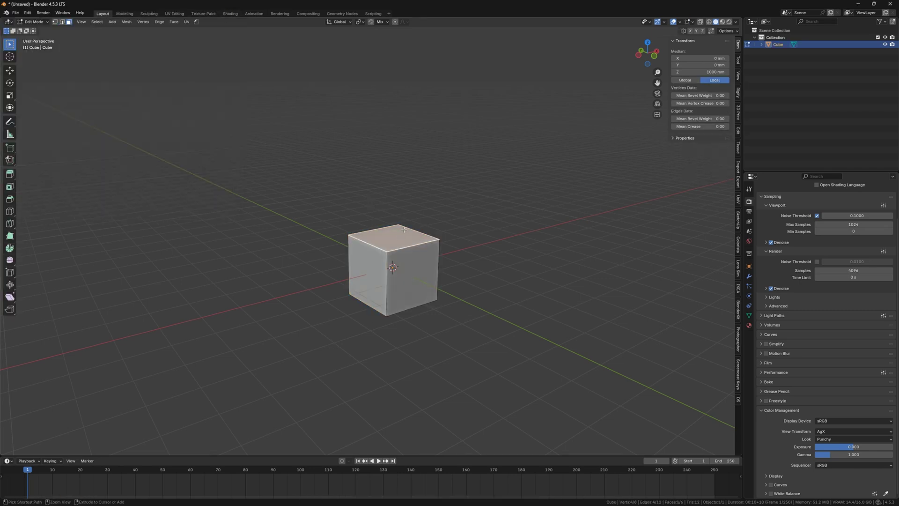